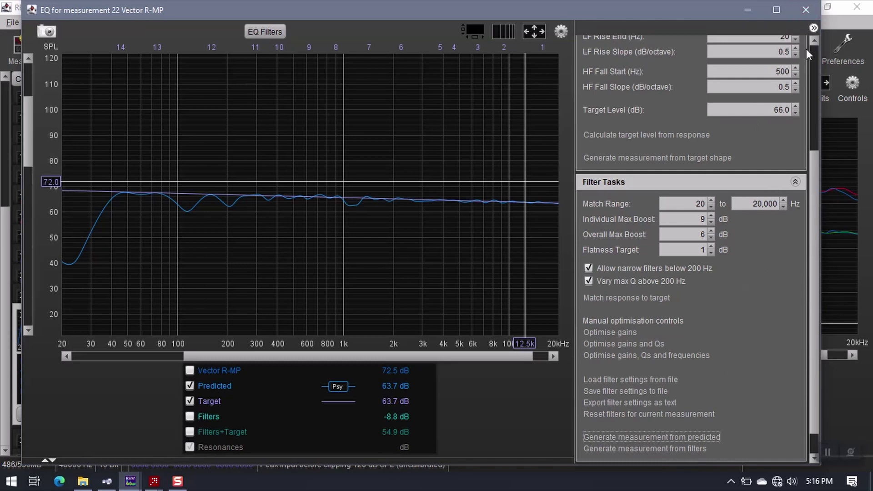
- Close the EQ window and hide the Vector L-MP and Vector R-MP traces on the All SPL graph
left_click(805, 9)
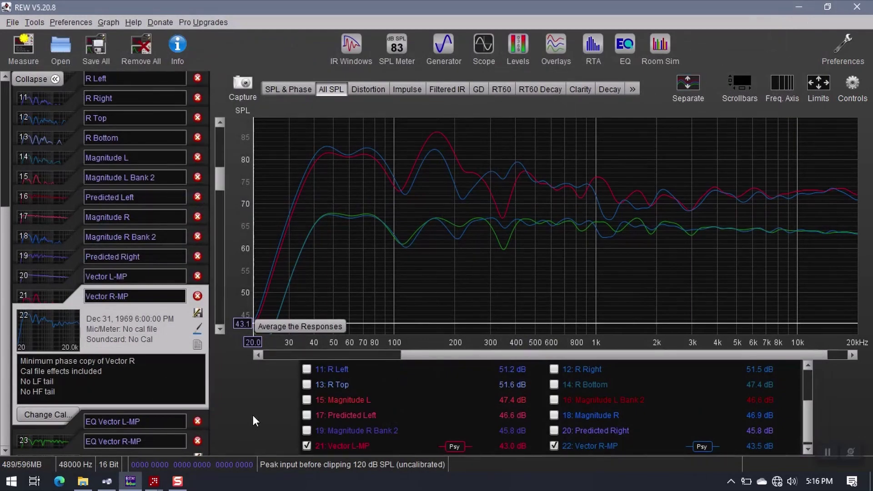
scroll(326, 421, "down", 1)
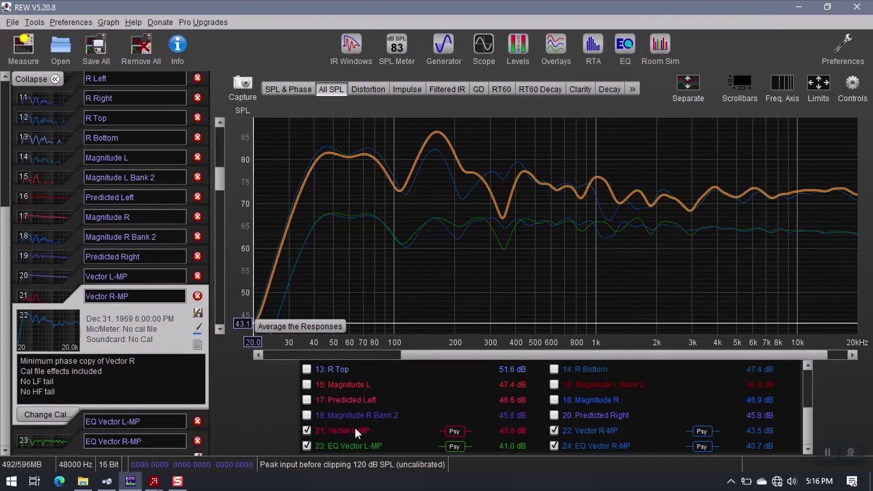
left_click(307, 431)
left_click(554, 430)
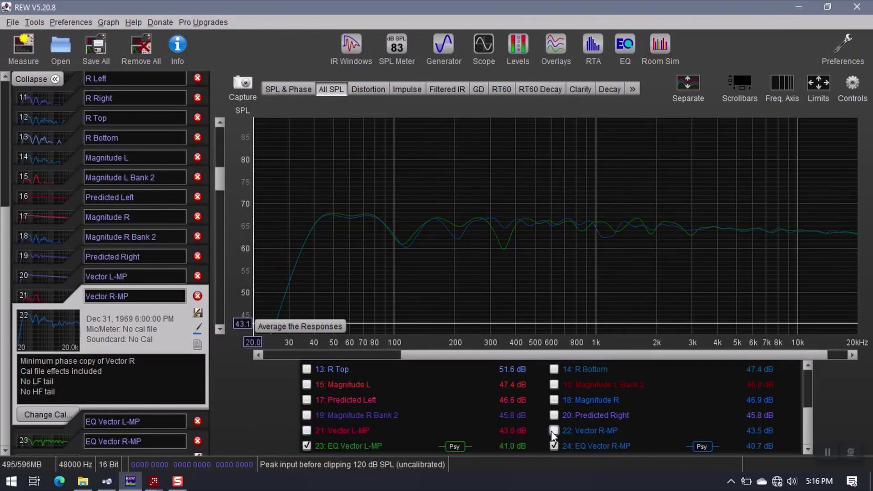
- Change the EQ Vector L-MP trace colour to light red, and select the EQ Vector R-MP measurement
left_click(77, 424)
left_click(74, 442)
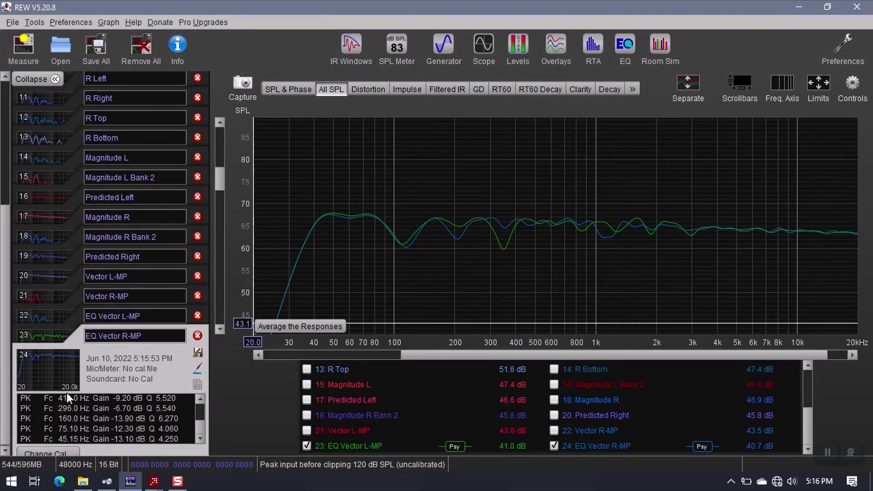
left_click(52, 339)
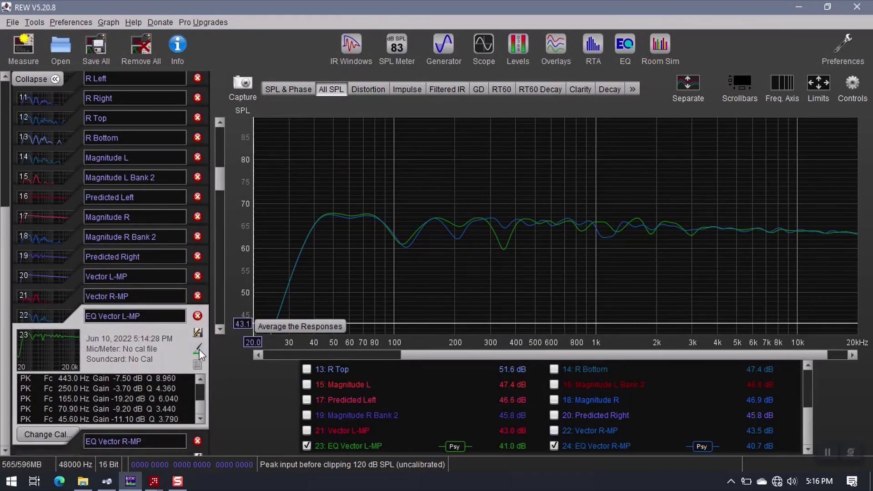
left_click(53, 339)
left_click(164, 340)
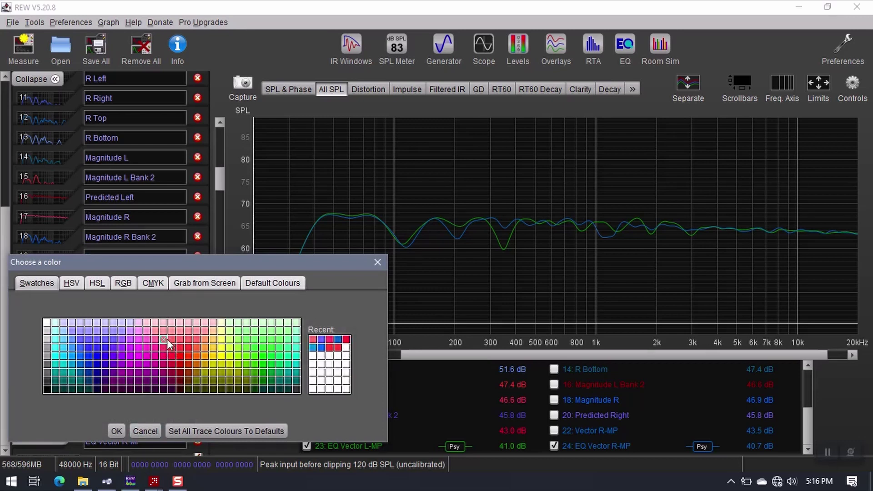
left_click(145, 431)
left_click(74, 445)
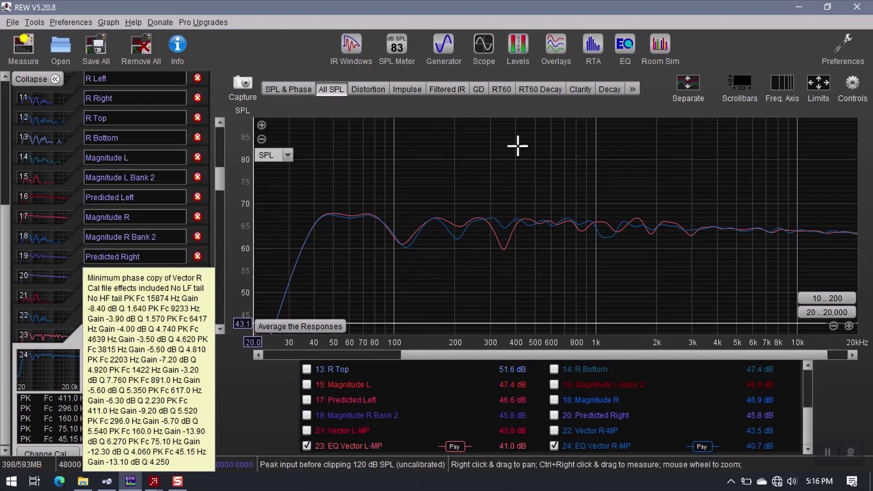
- Open the measurement overlays and display the group delay graph
left_click(556, 47)
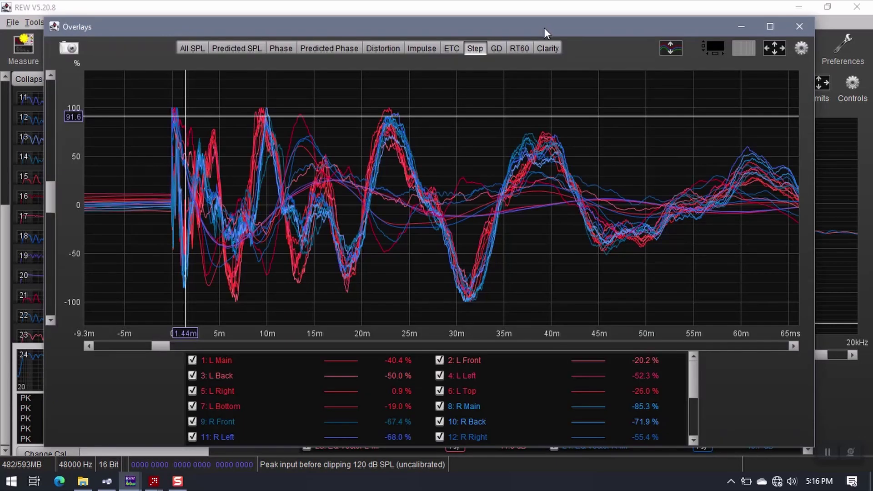
left_click_drag(544, 28, 574, 23)
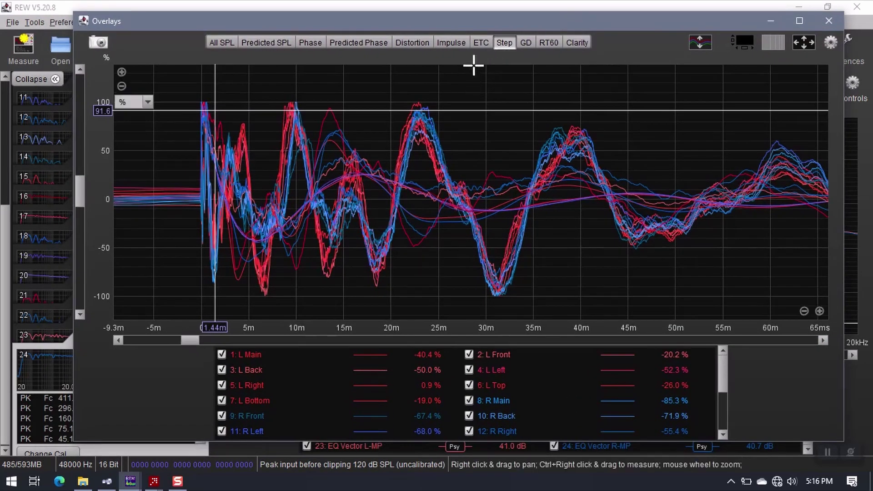
left_click(526, 43)
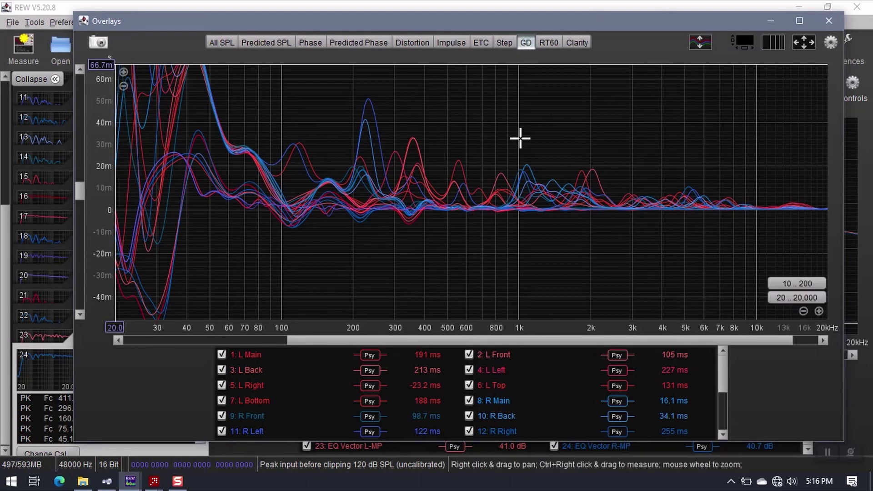
- Clear all overlay traces and show only EQ Vector L-MP and EQ Vector R-MP
right_click(500, 392)
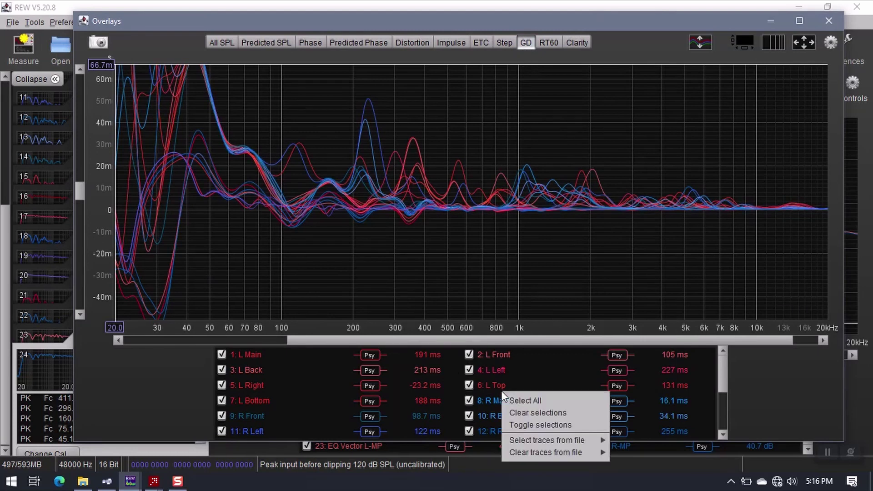
left_click(539, 412)
scroll(517, 394, "down", 1)
scroll(517, 393, "down", 5)
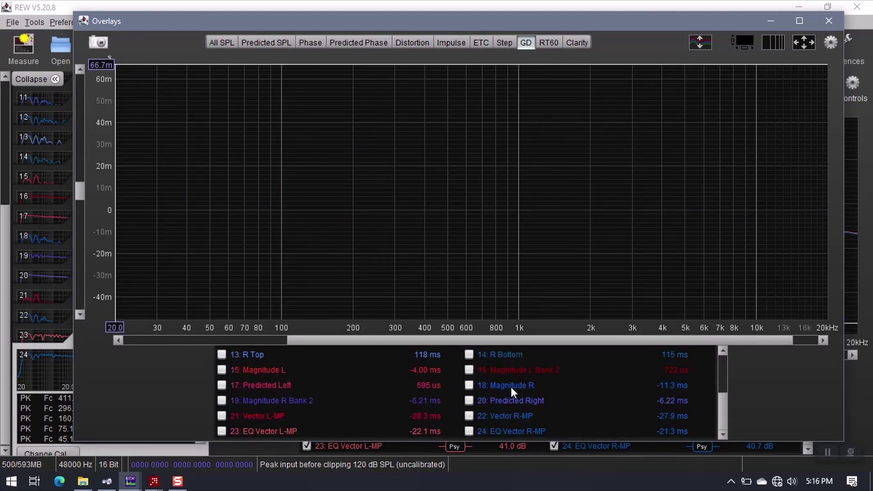
left_click(222, 431)
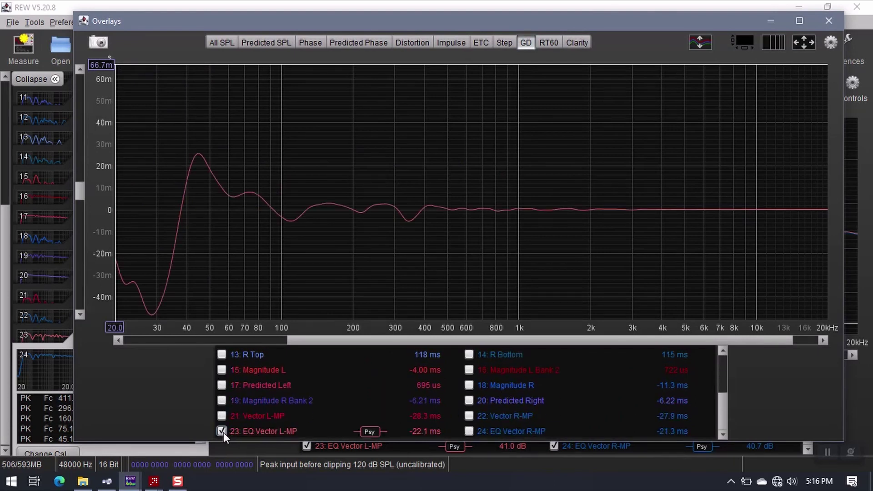
left_click(469, 431)
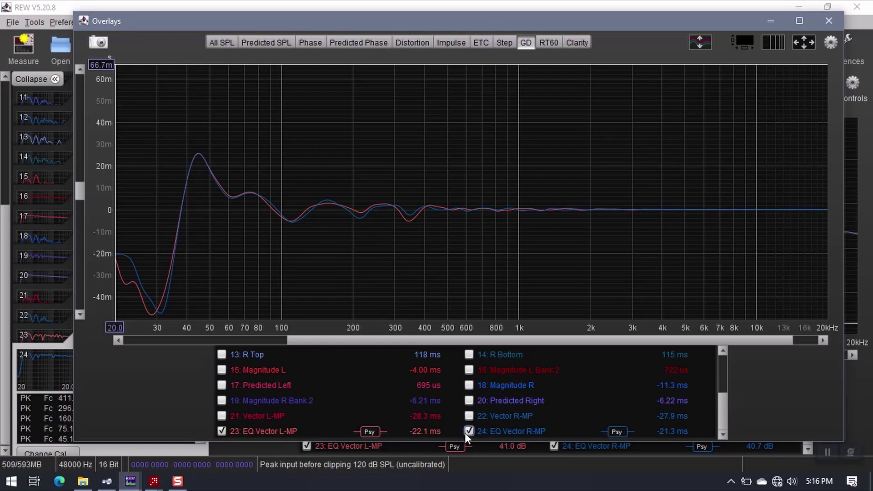
- Compare the left and right group delay at the dips near 213 Hz and 346 Hz, and close the overlays
mouse_move(280, 430)
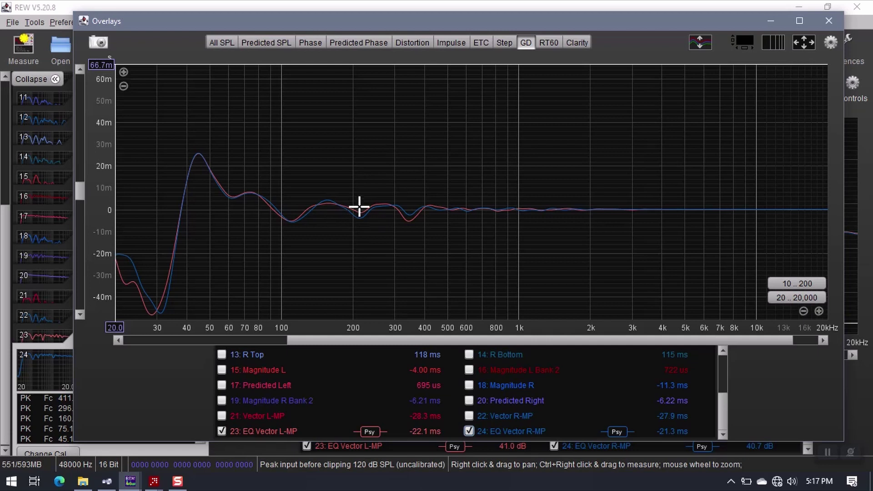
left_click(359, 183)
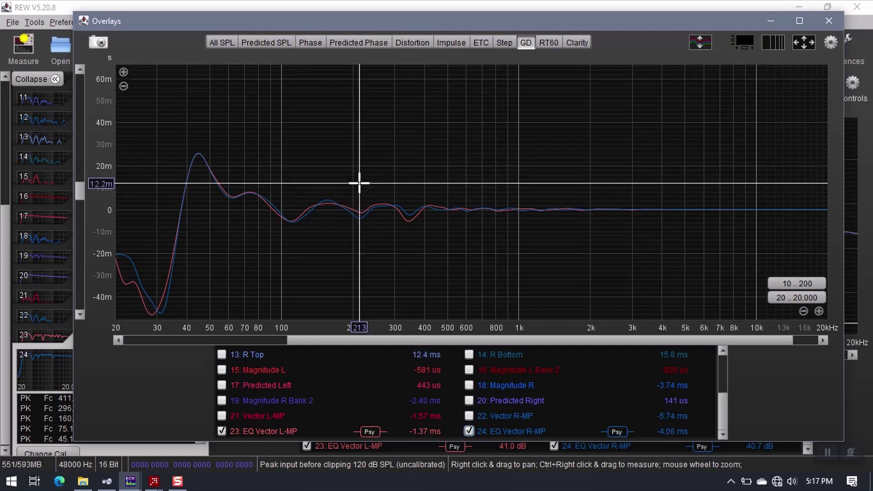
left_click(410, 182)
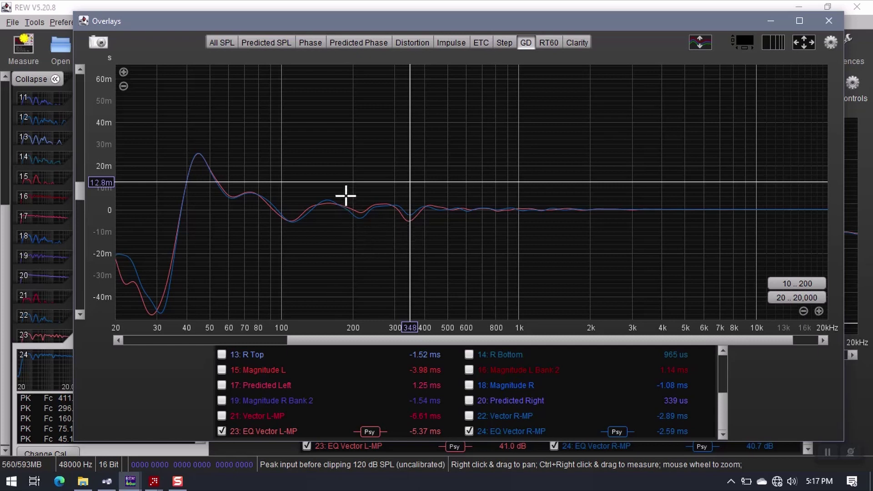
left_click(359, 150)
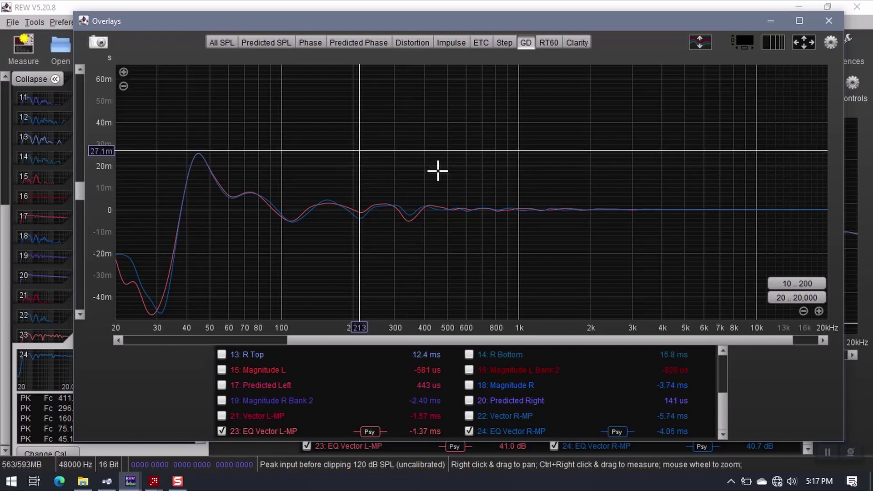
left_click_drag(419, 150, 409, 146)
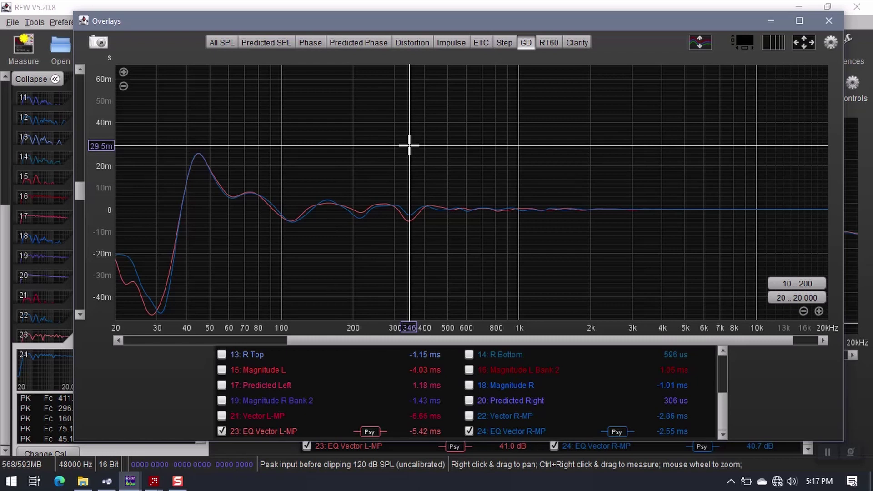
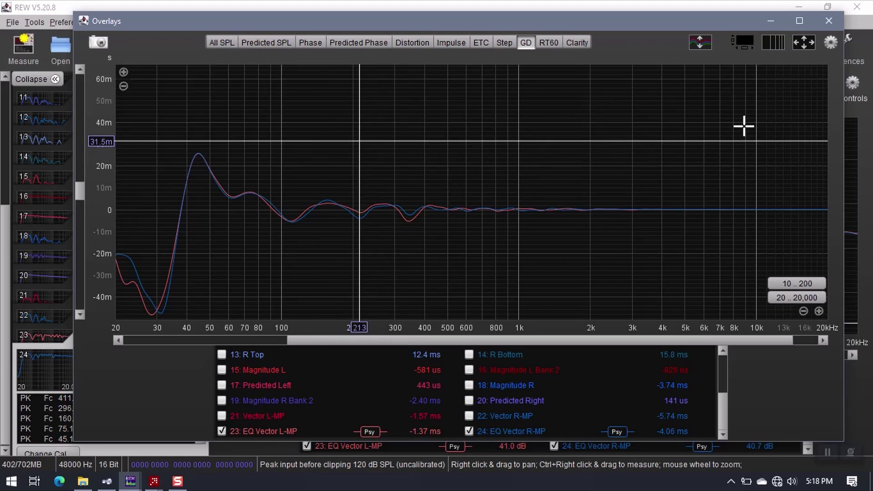
left_click(830, 20)
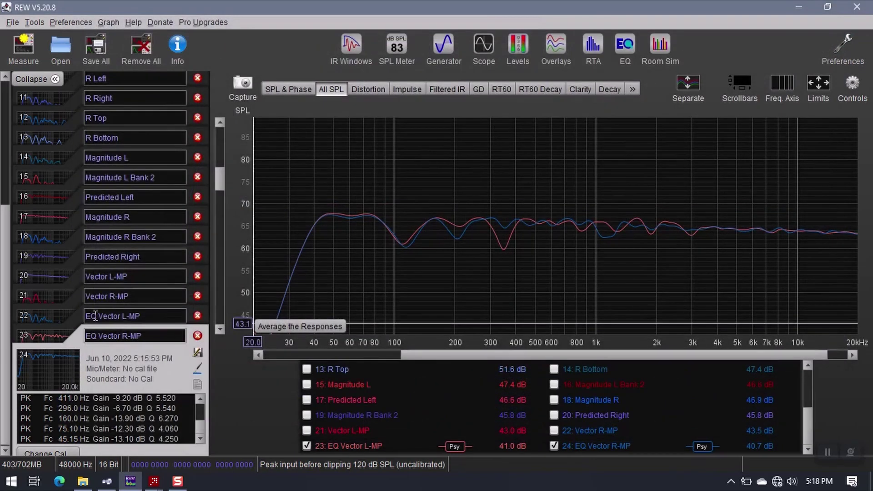
- Open the EQ filters for Vector L-MP and add a PK filter at 213 Hz in slot 15
left_click(56, 294)
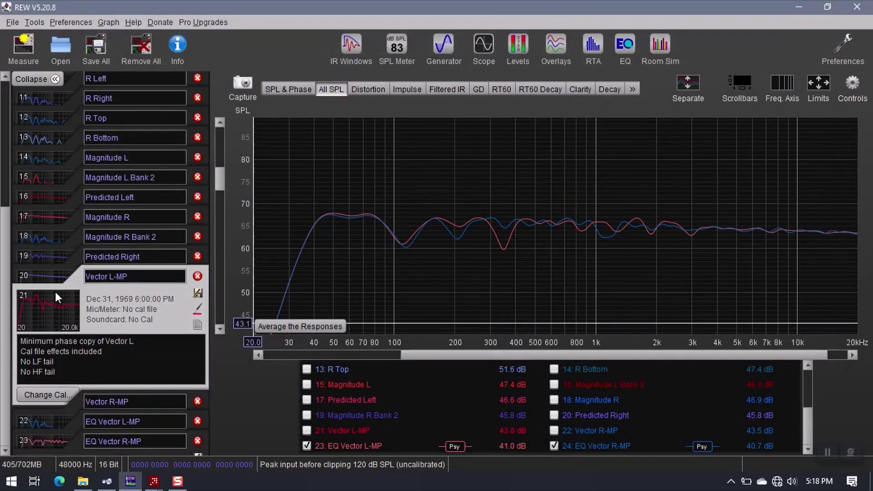
left_click(624, 47)
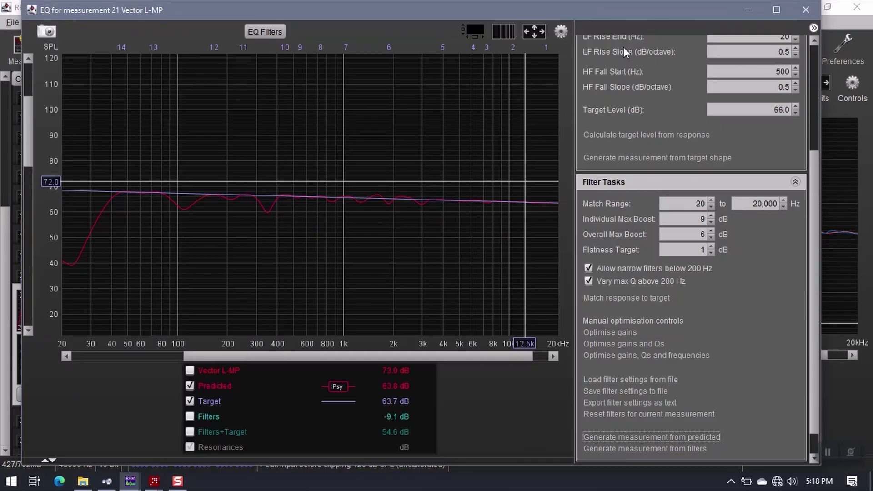
left_click(273, 32)
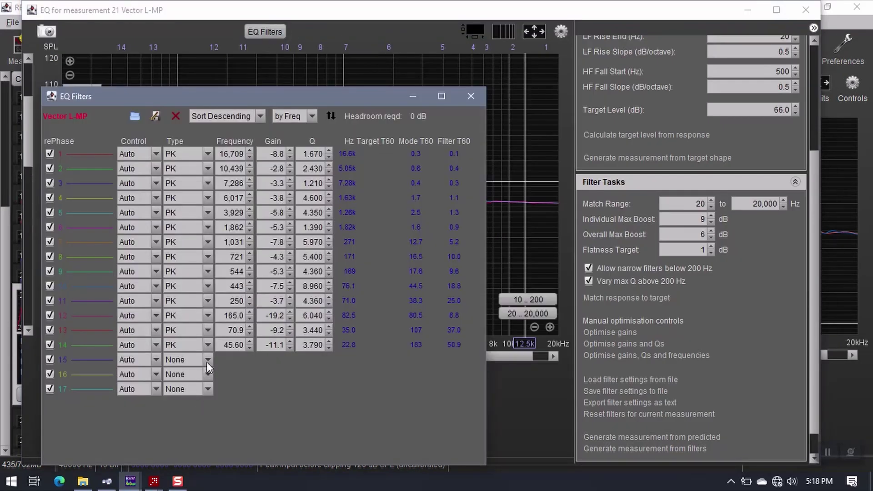
left_click(208, 360)
left_click(192, 382)
double_click(237, 359)
type("213")
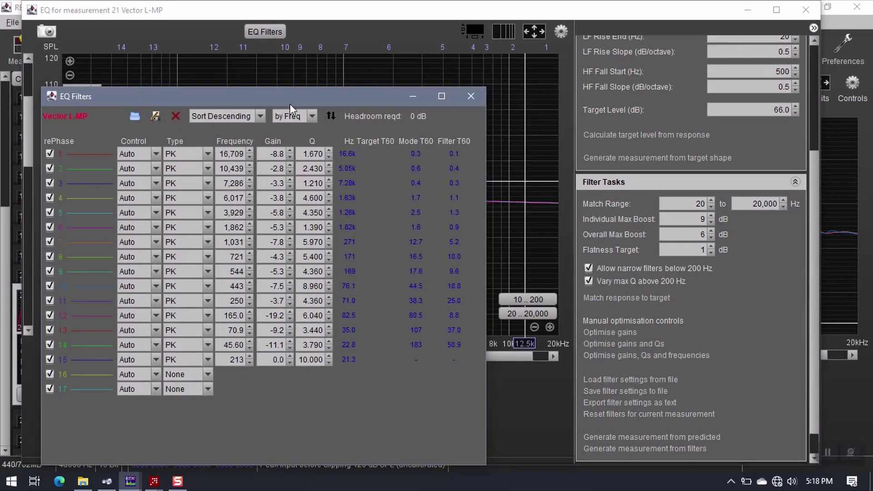
- Set the gain of the 213 Hz filter to -8 dB and close the filter list
left_click_drag(290, 104, 575, 88)
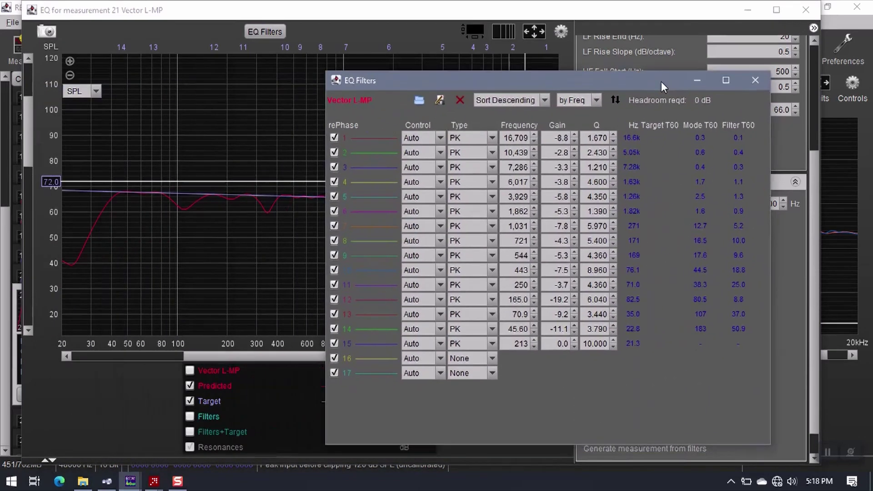
left_click_drag(661, 81, 694, 77)
left_click(190, 170)
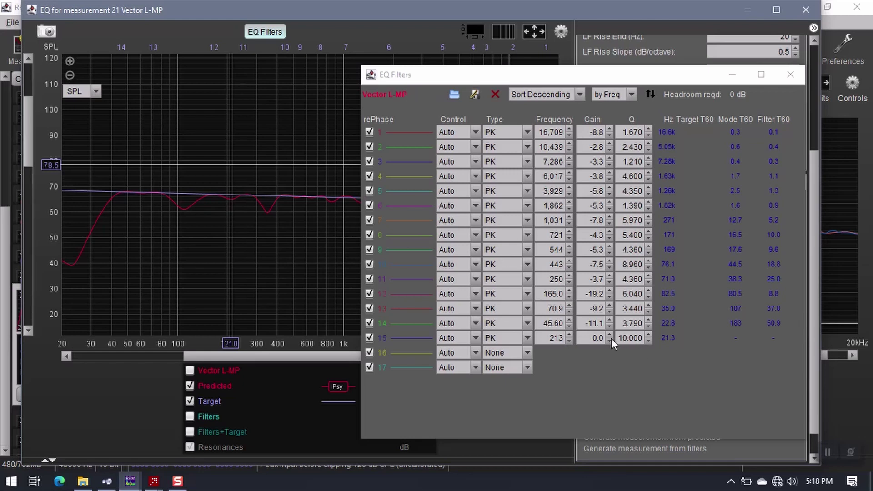
left_click(587, 337)
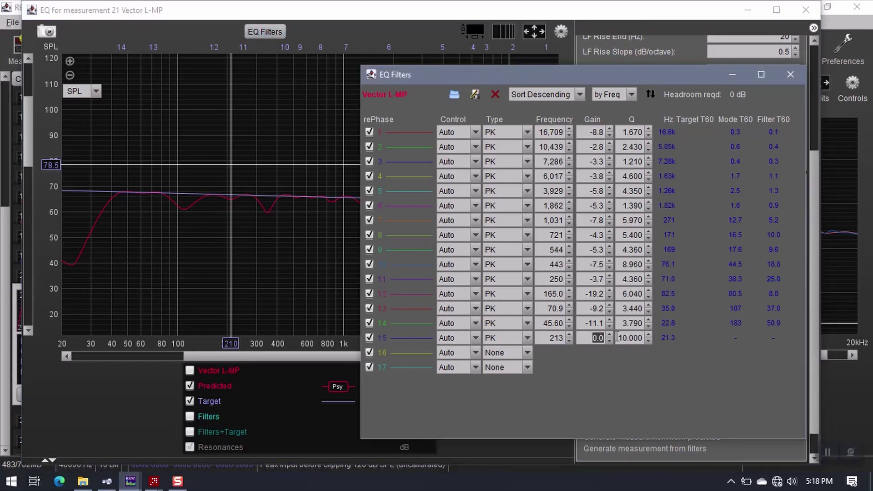
type("-8")
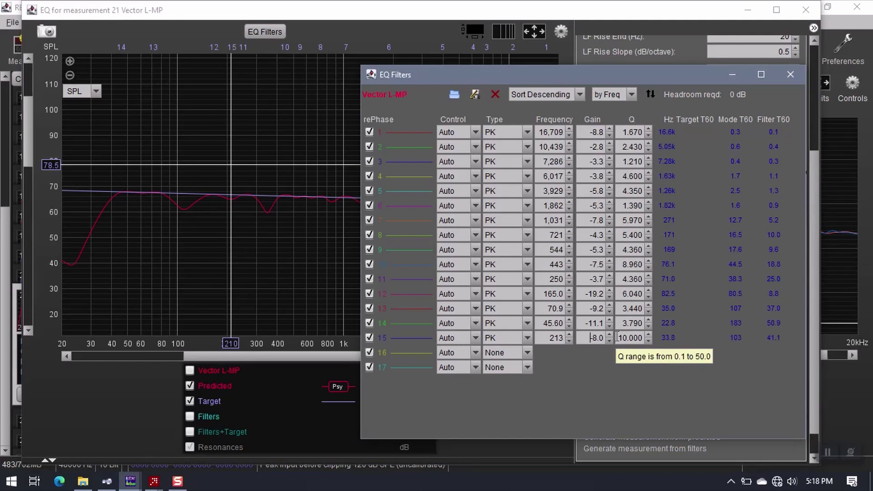
key("Return")
left_click(790, 74)
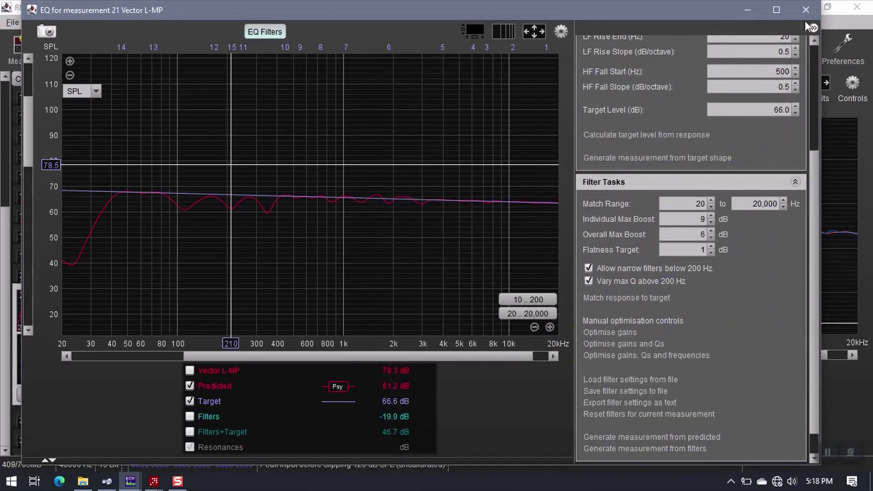
- Generate a new measurement from the predicted Vector L-MP response and close the EQ window
left_click(653, 438)
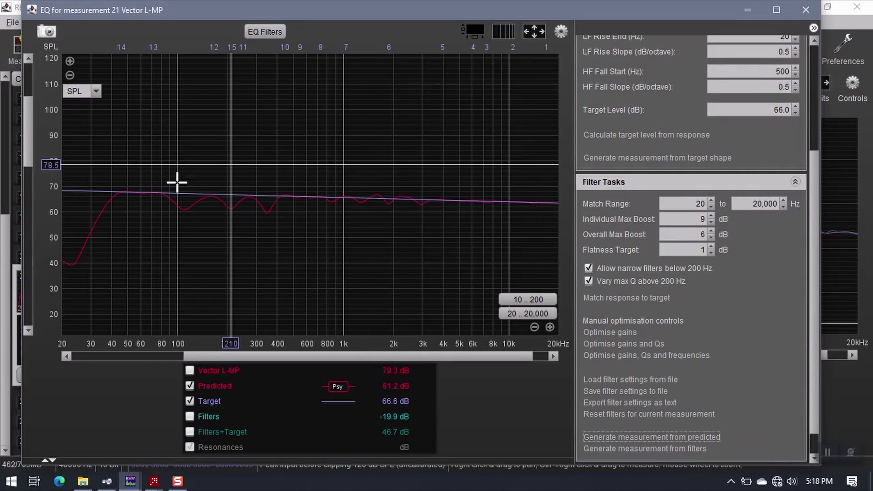
left_click(806, 9)
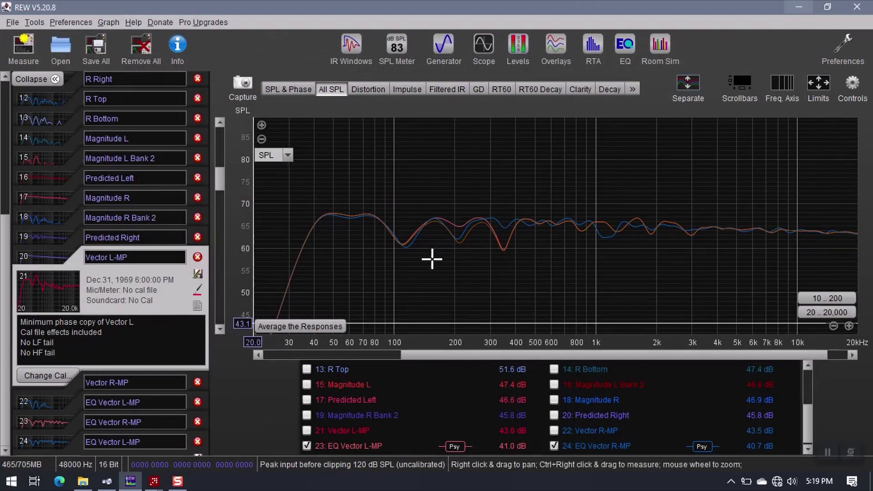
- Check the group delay overlay with the new prediction, and select the newly generated EQ Vector L-MP measurement
left_click(555, 47)
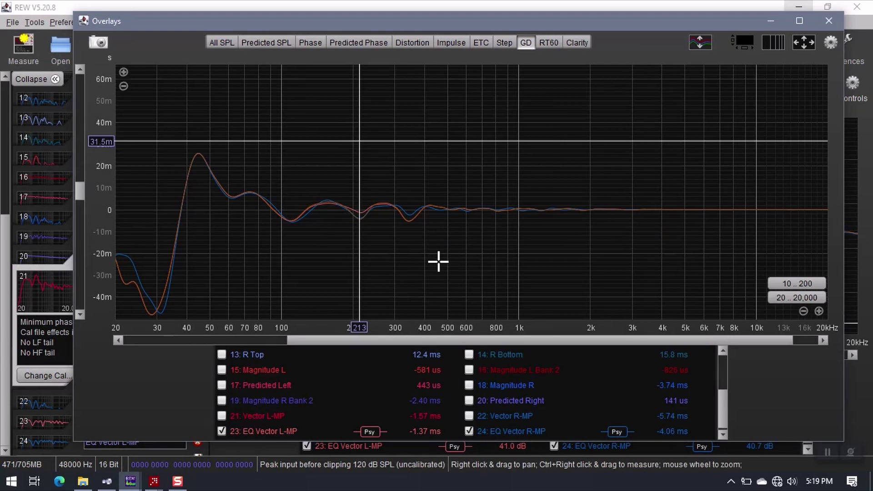
left_click(829, 20)
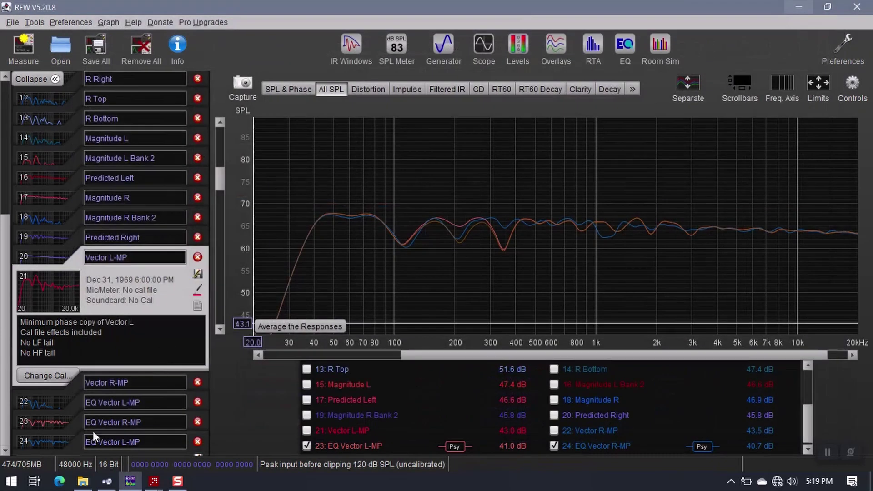
left_click(73, 446)
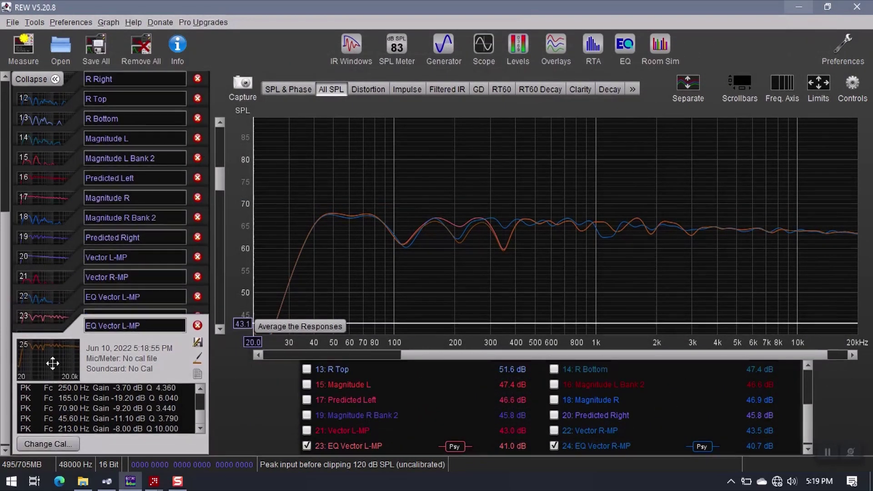
- Change the trace colour of the newly generated EQ Vector L-MP measurement to red
left_click(200, 351)
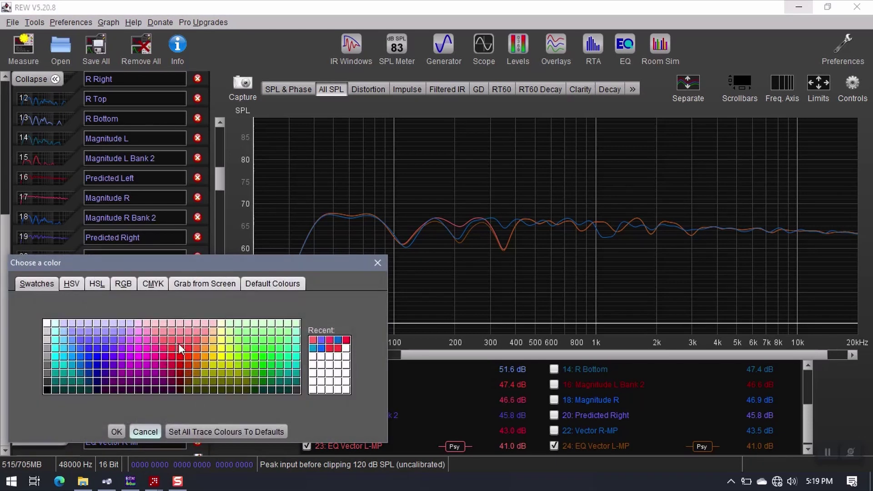
left_click(181, 341)
left_click(116, 431)
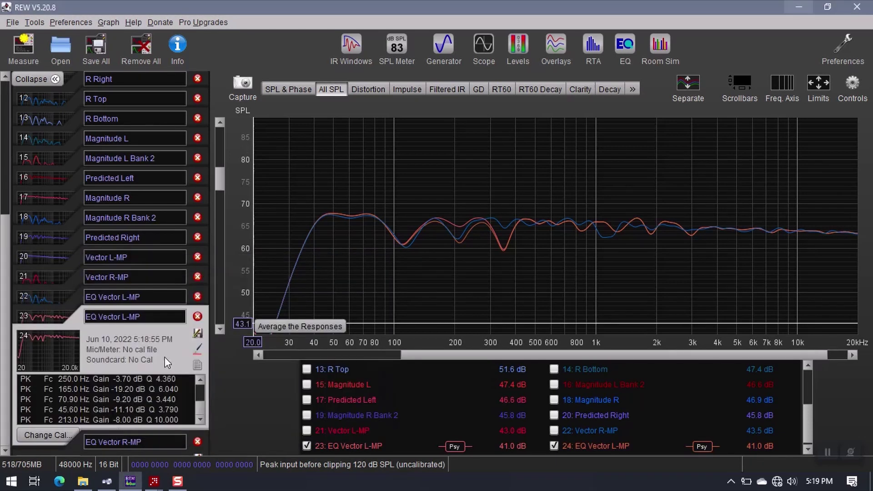
- Hide the older EQ Vector L-MP trace in the group delay overlay and place the cursor on the dip at about 344 Hz
left_click(555, 50)
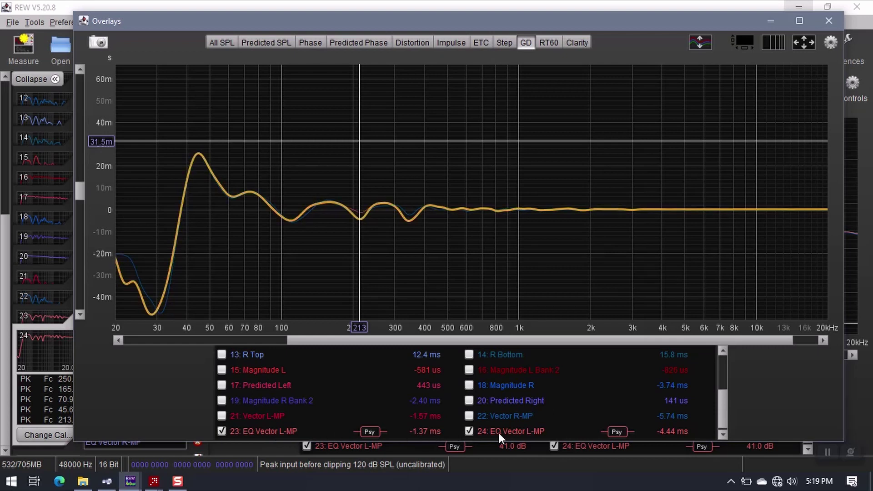
left_click(222, 431)
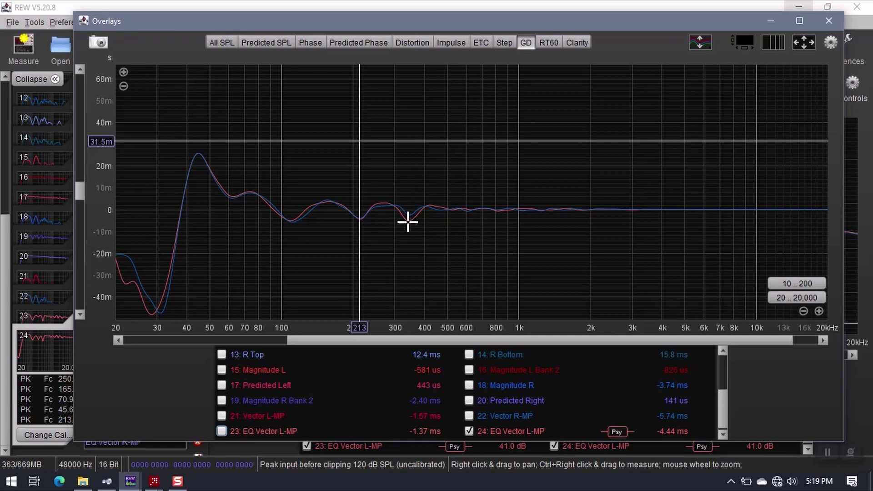
left_click_drag(409, 223, 409, 169)
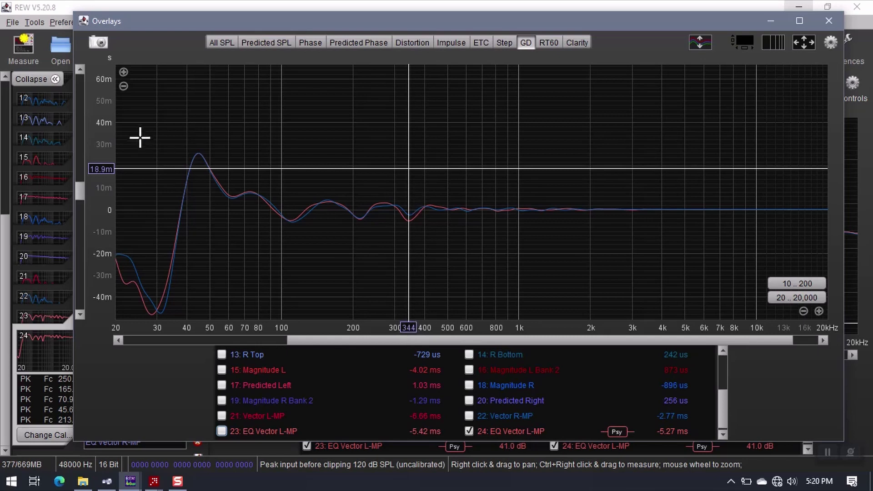
left_click(829, 20)
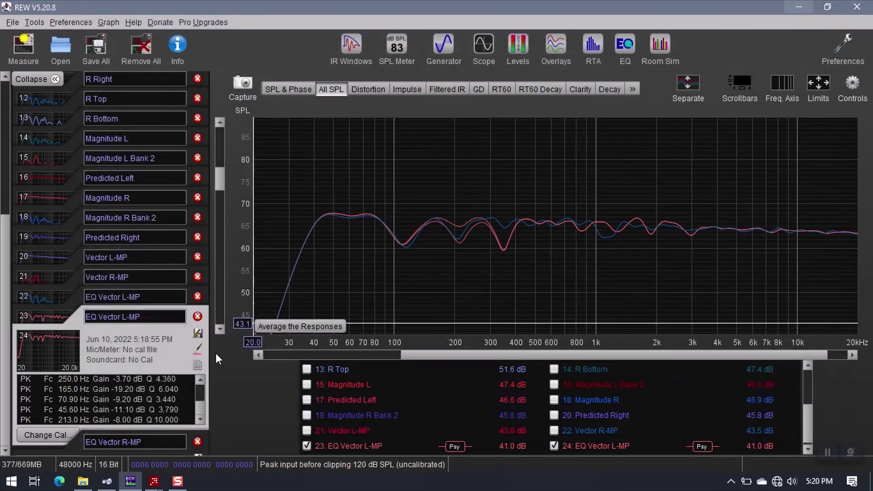
- Remove the older EQ Vector L-MP measurement and confirm its removal
left_click(56, 317)
left_click(197, 296)
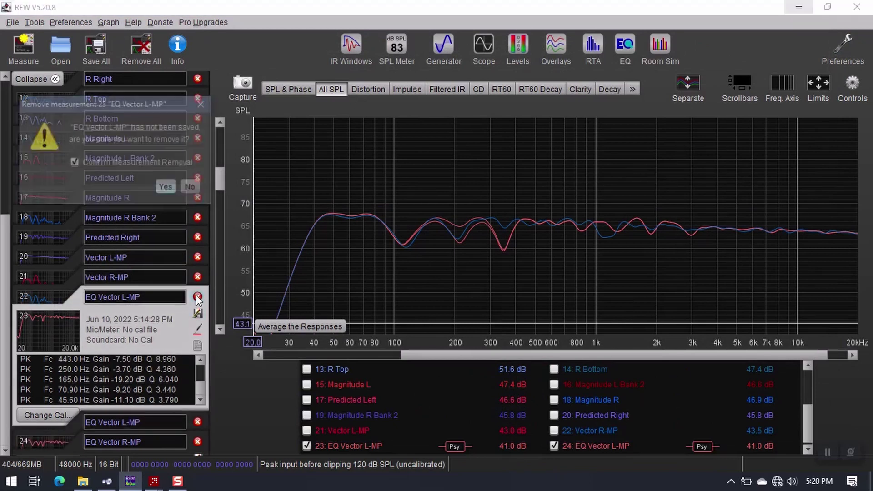
left_click(167, 187)
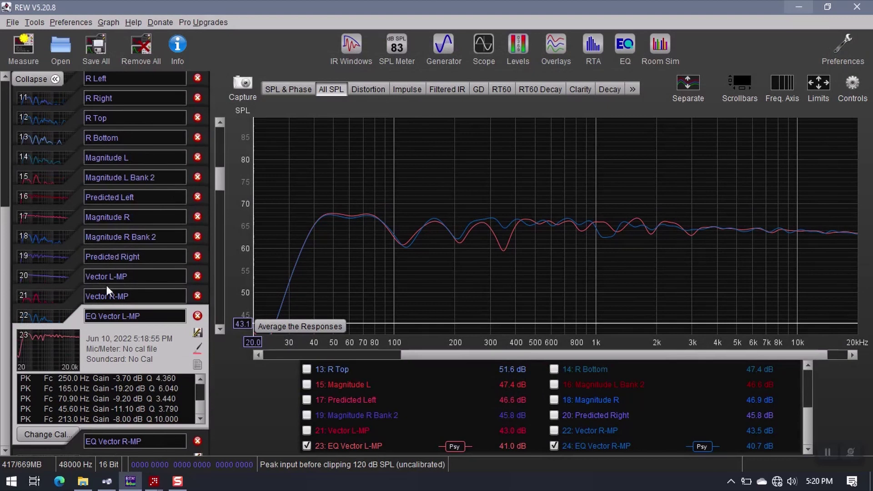
- Open the EQ filters for Vector R-MP and add a PK filter in slot 15
left_click(74, 444)
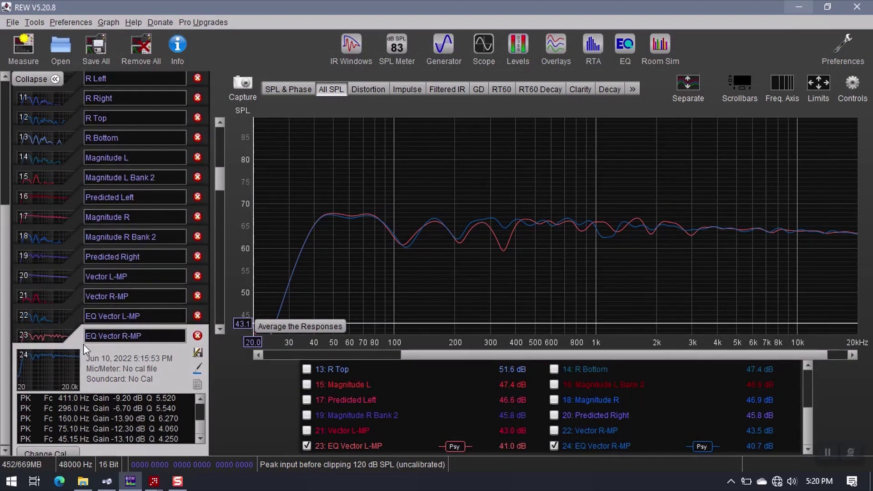
left_click(52, 314)
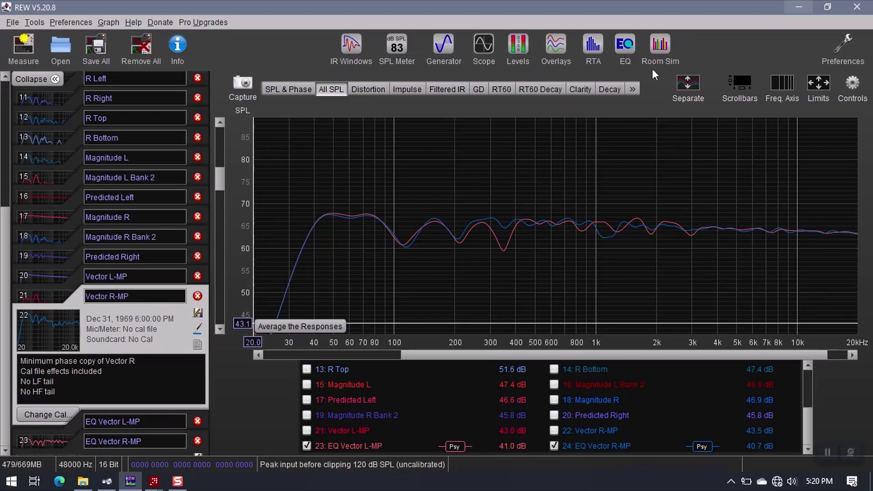
left_click(626, 44)
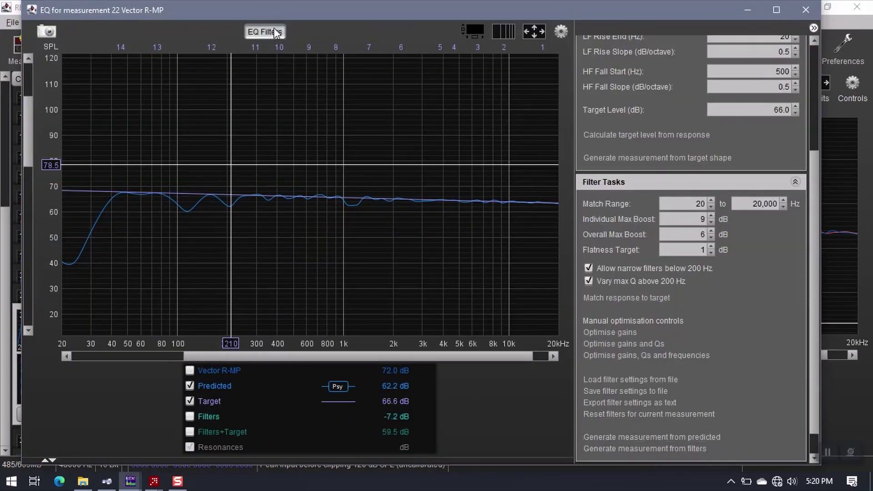
left_click(273, 30)
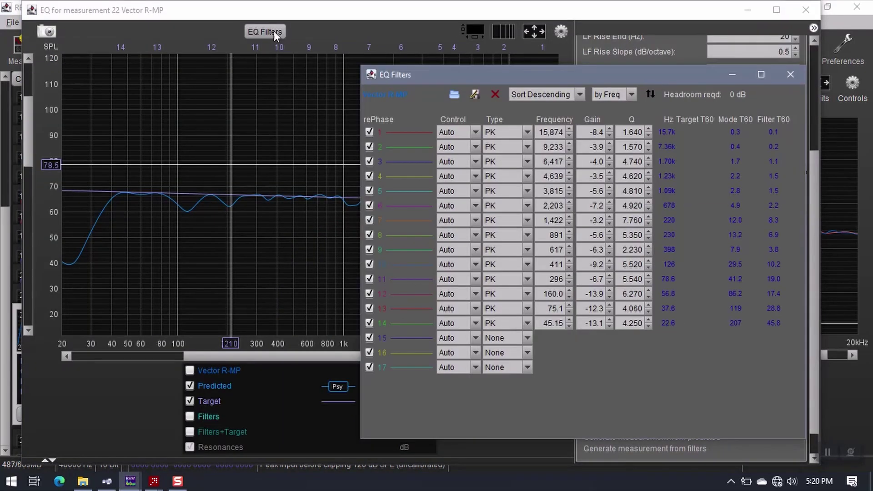
left_click(528, 338)
left_click(515, 361)
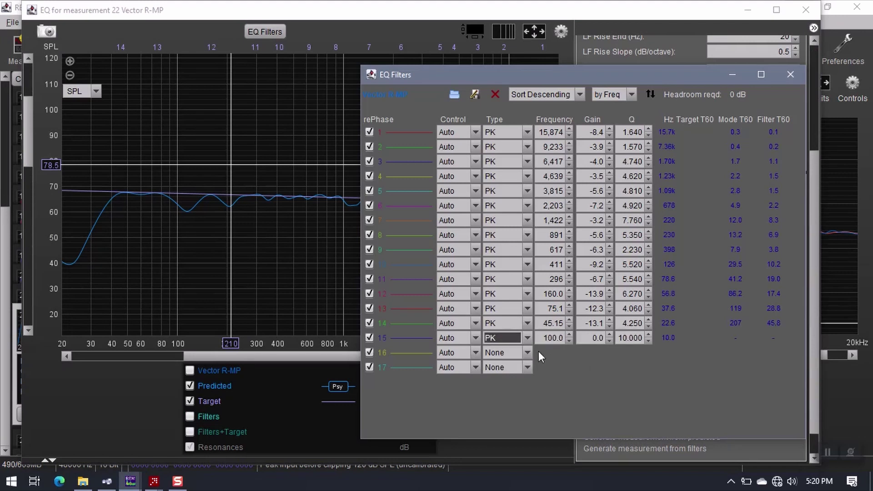
left_click(553, 339)
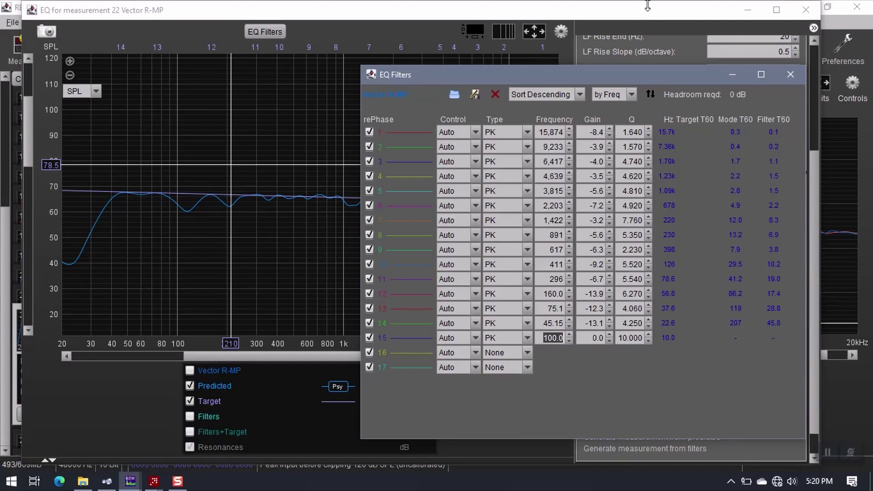
- Leave the EQ windows and recheck the cursor frequency at the dip in the group delay overlay
left_click(791, 74)
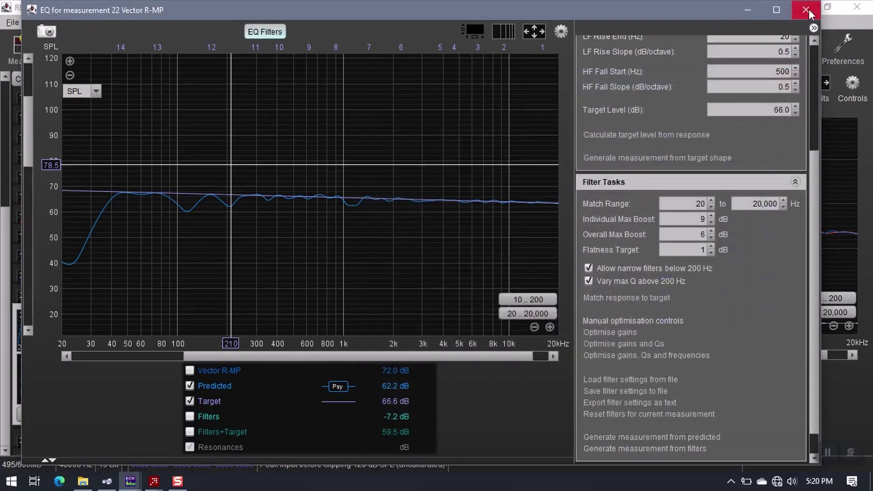
left_click(806, 10)
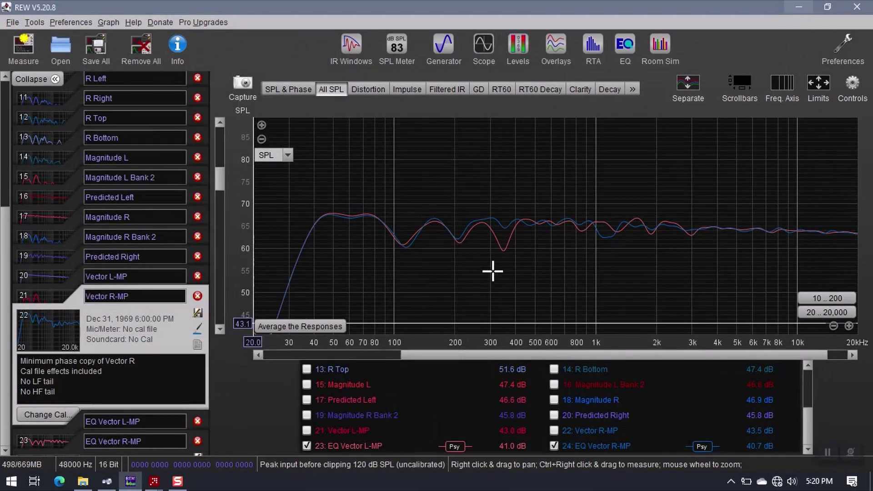
left_click(557, 47)
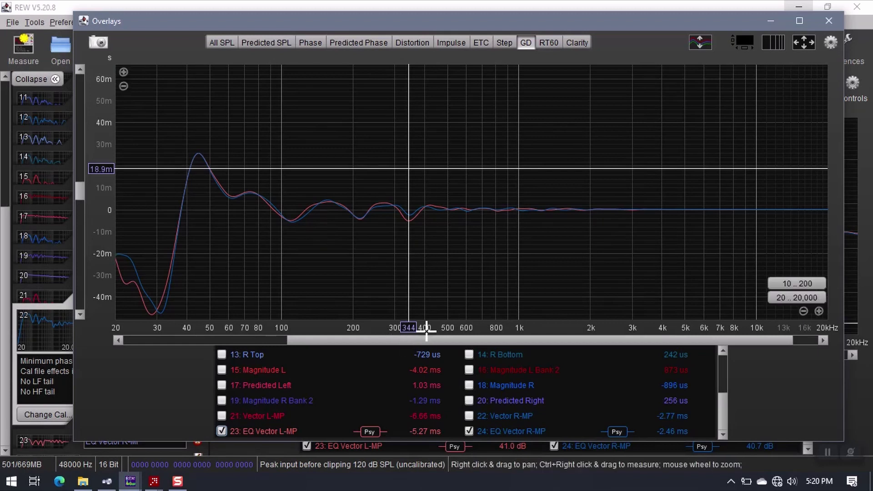
left_click(850, 27)
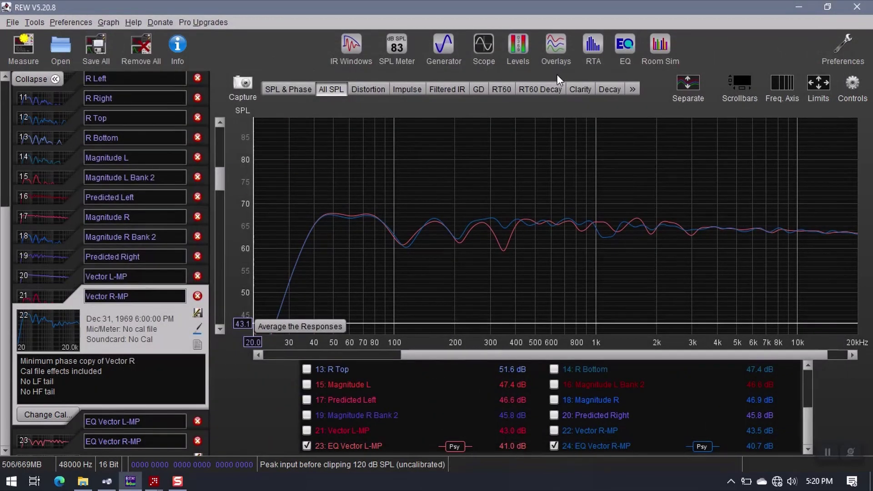
- Set the new Vector R-MP filter in slot 15 to 344 Hz with -8 dB gain and close the filter list
left_click(626, 46)
left_click(269, 32)
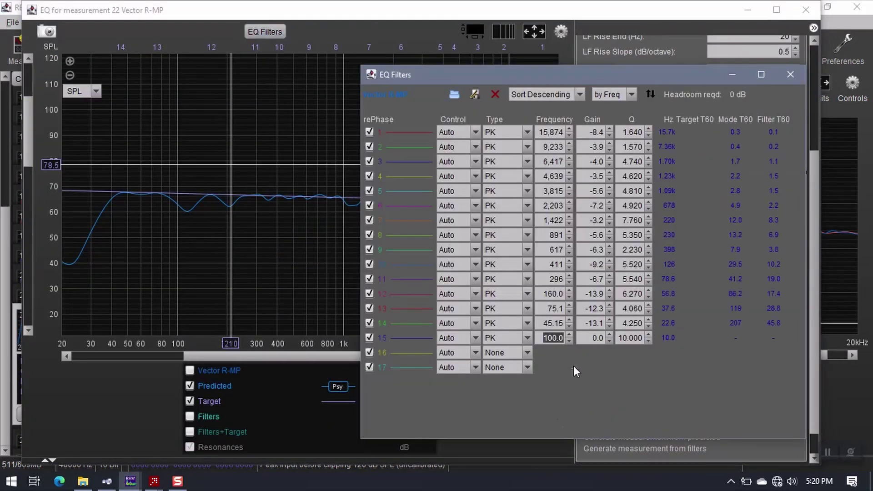
type("44")
key("Return")
type("-8")
key("Return")
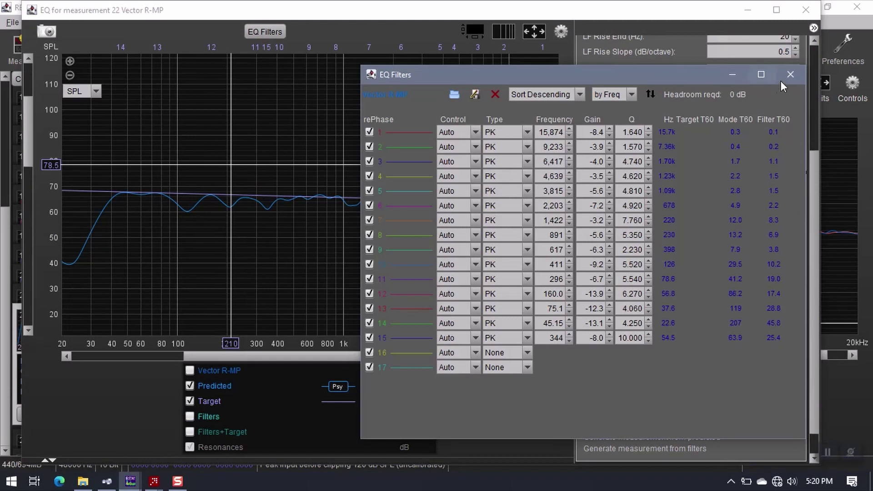
left_click(790, 74)
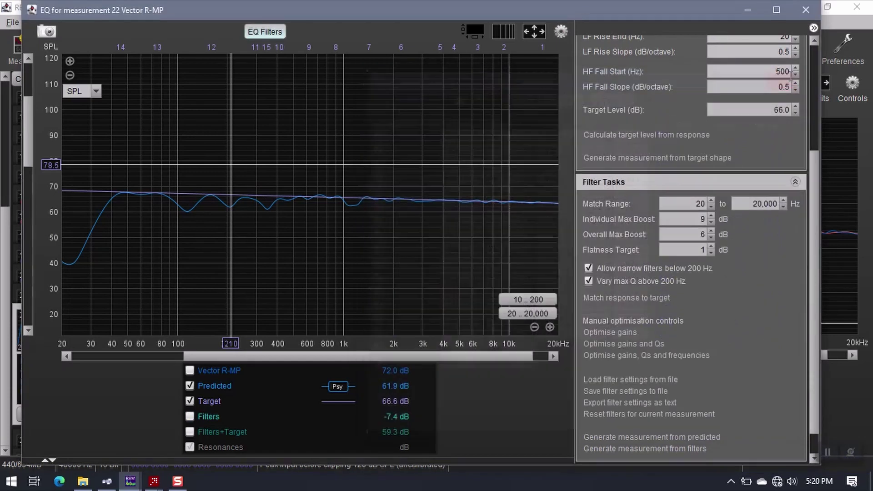
- Generate a new measurement from the predicted Vector R-MP response and close the EQ window
left_click(812, 9)
left_click(626, 42)
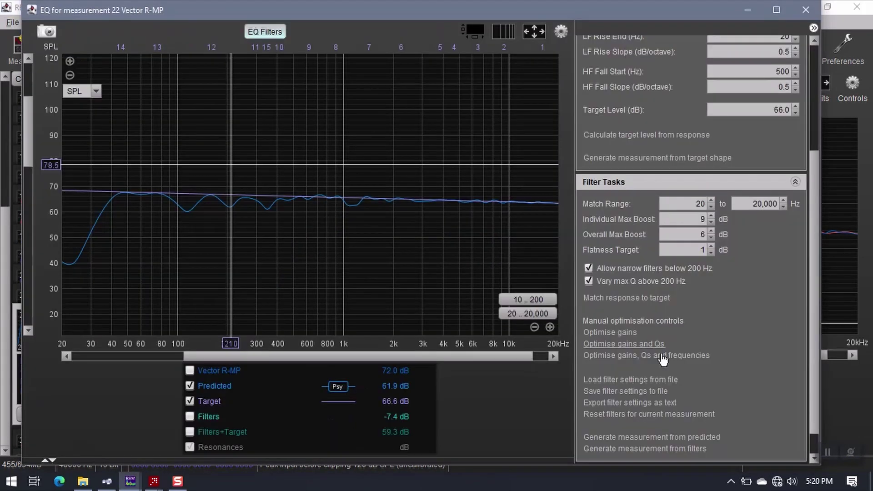
left_click(619, 437)
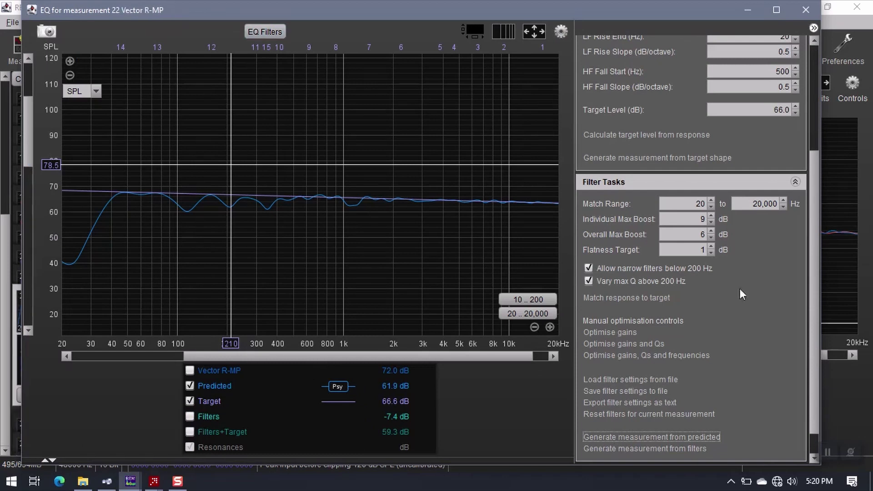
left_click(806, 10)
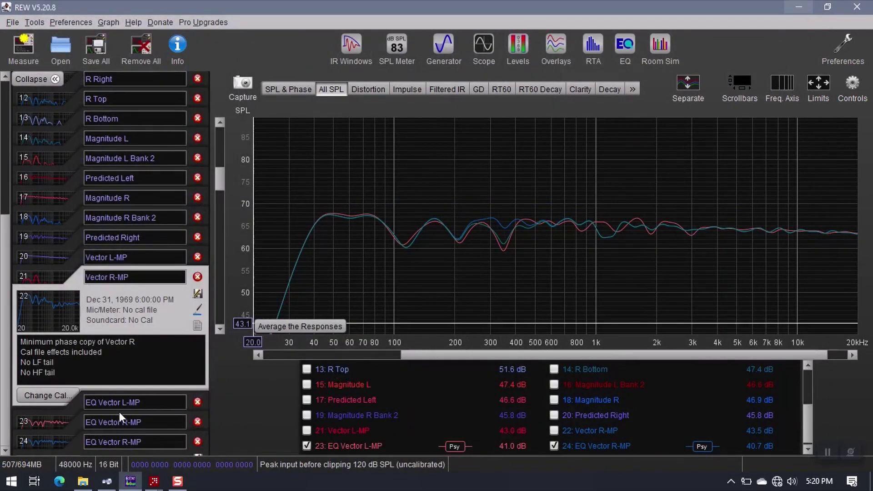
- Compare the new EQ Vector R-MP prediction with EQ Vector L-MP in the group delay overlay, hiding the older EQ Vector R-MP trace
left_click(73, 449)
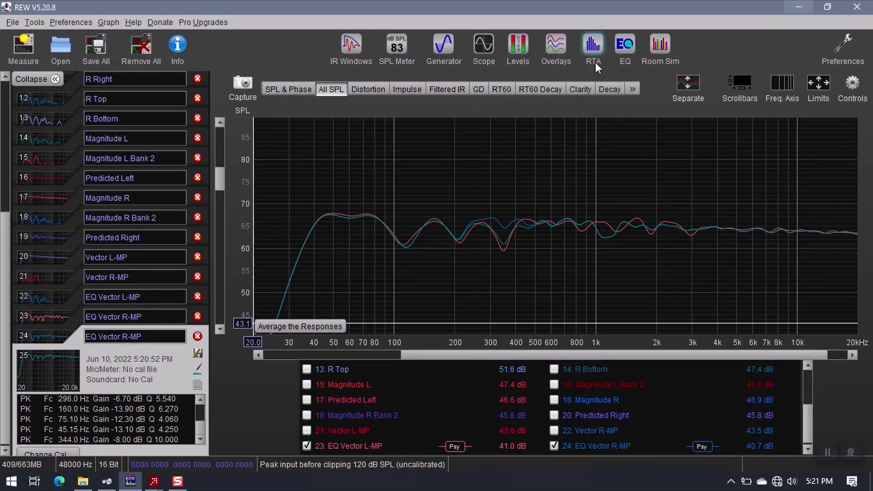
left_click(566, 45)
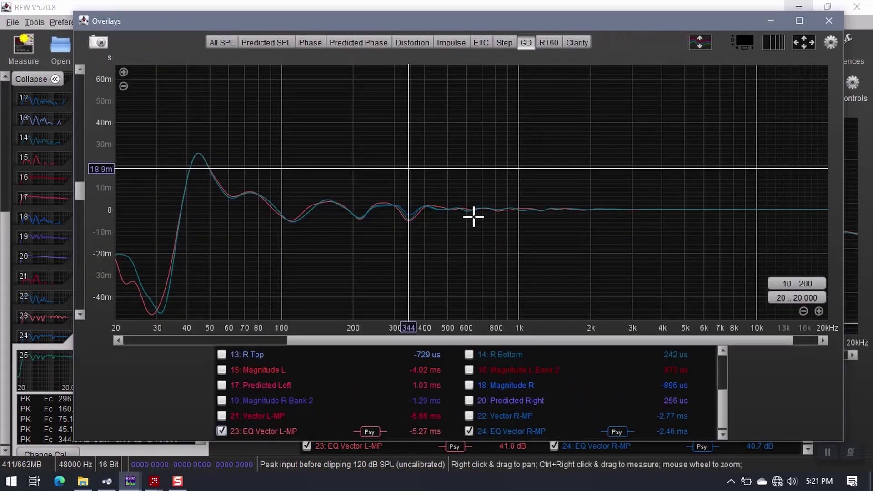
scroll(473, 407, "down", 1)
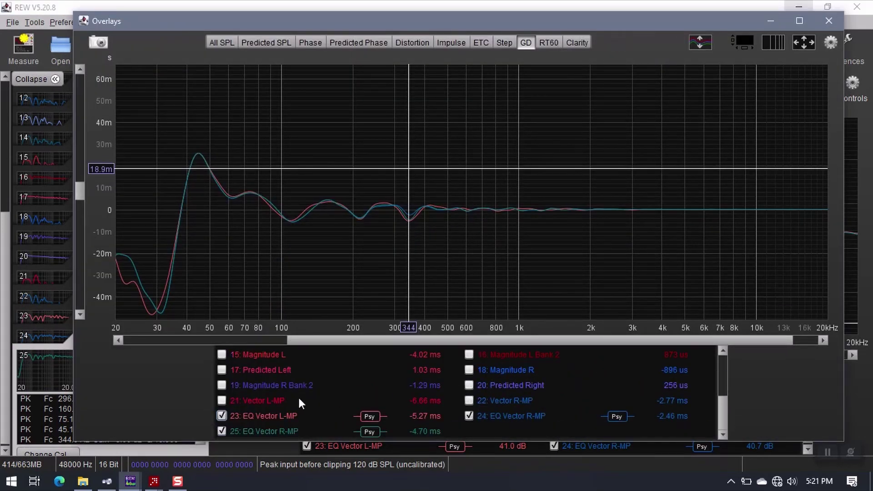
left_click(469, 416)
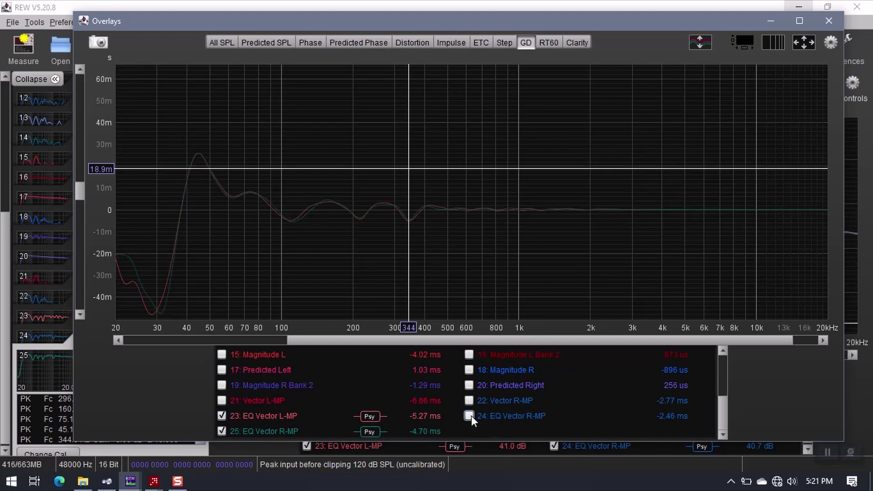
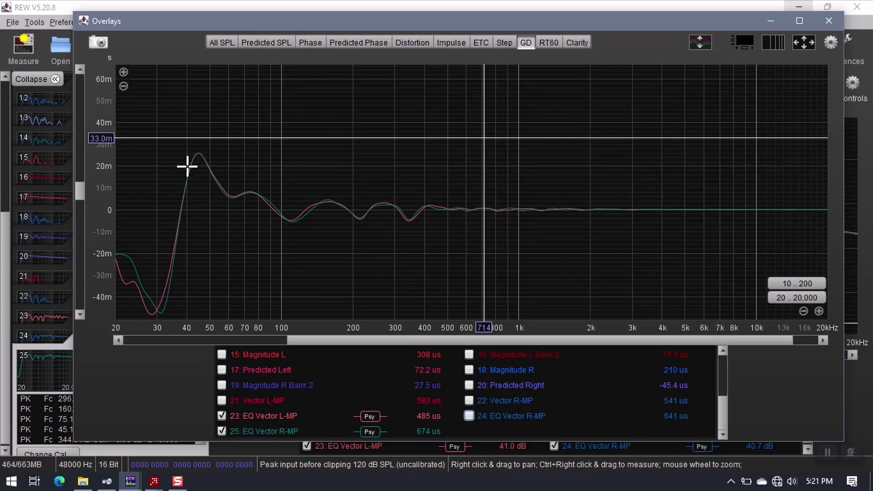
left_click(193, 116)
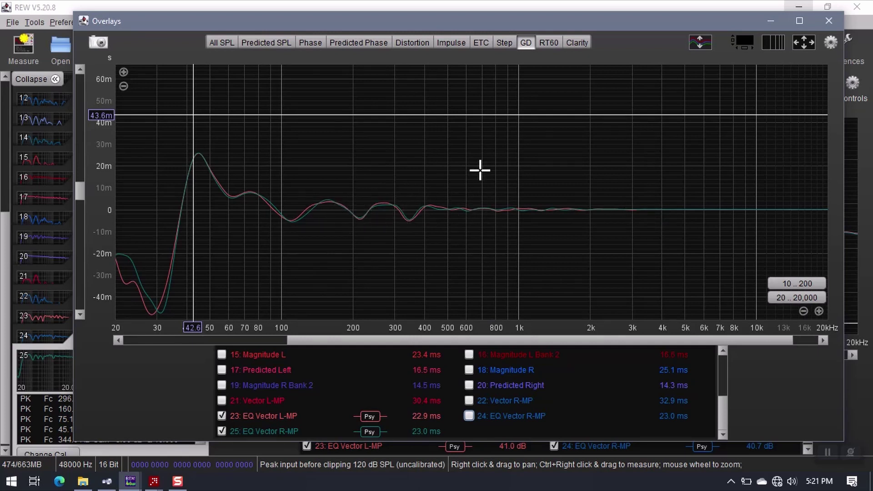
- Compare only EQ Vector L-MP and the new EQ Vector R-MP in the step response overlay, and return to the group delay overlay
left_click(511, 43)
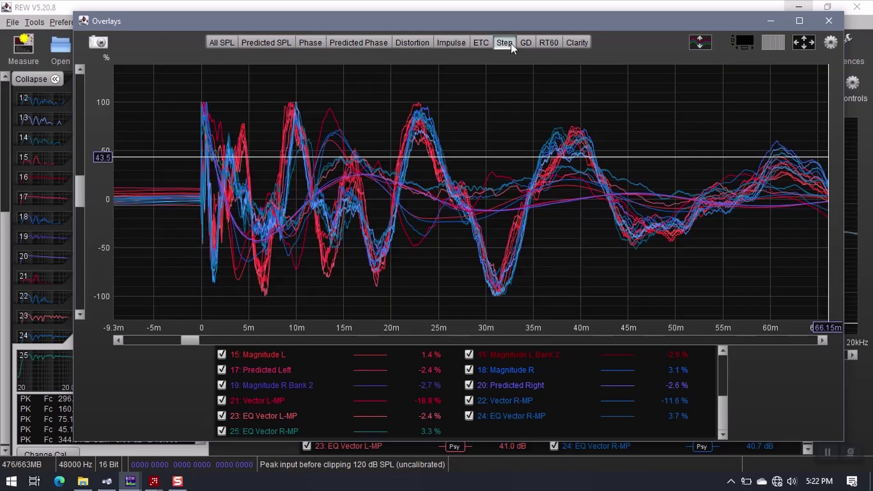
right_click(492, 392)
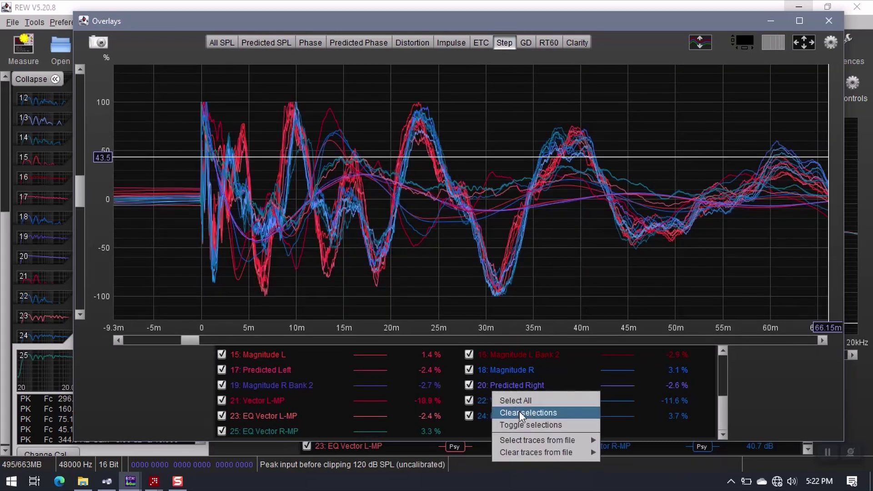
left_click(520, 412)
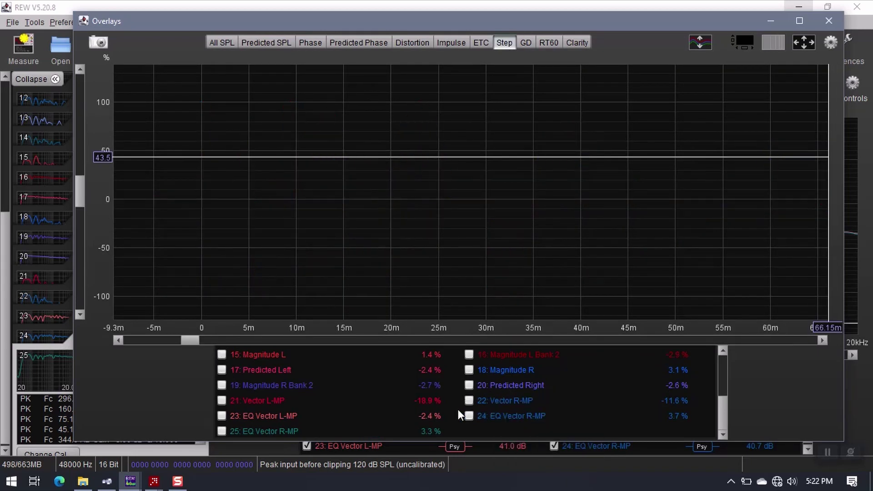
left_click(222, 432)
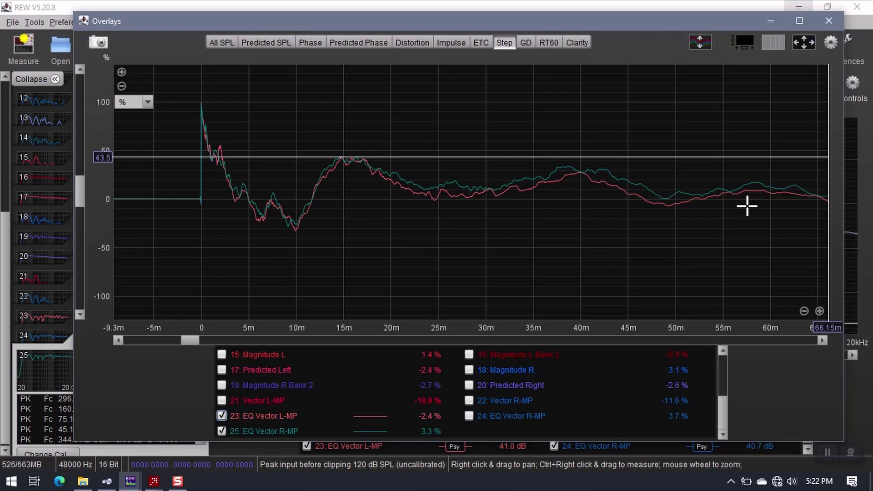
left_click(527, 43)
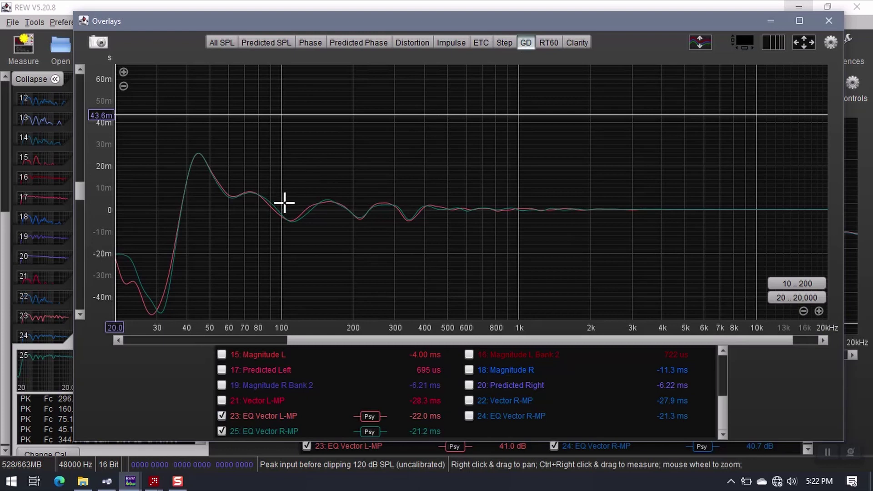
- Check the step response overlay, close the Overlays window, and remove both EQ Vector R-MP measurements and the EQ Vector L-MP measurement
left_click(507, 44)
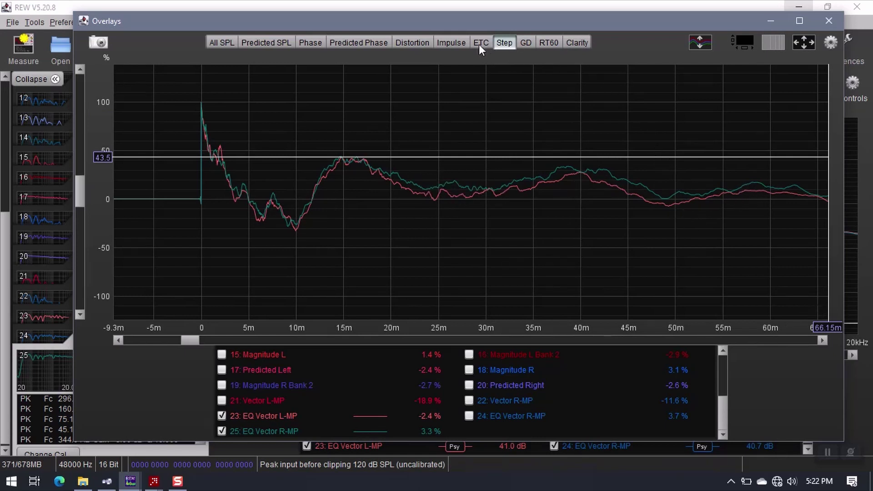
left_click(829, 20)
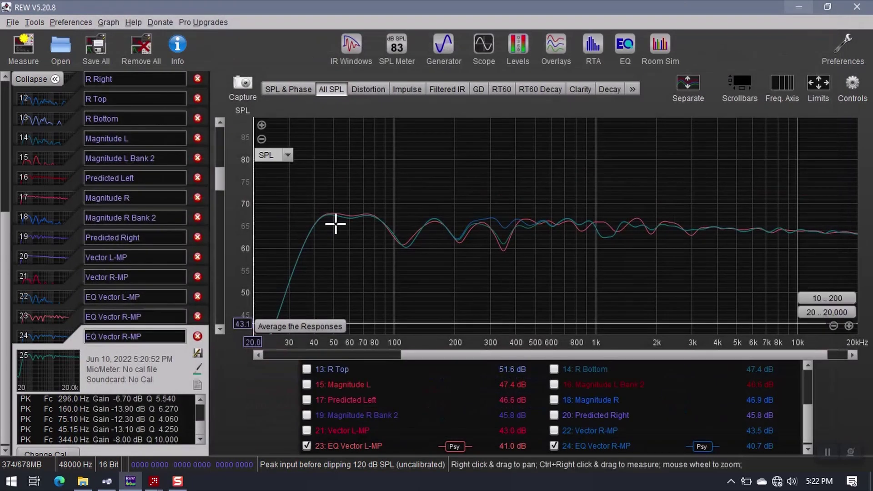
left_click(197, 337)
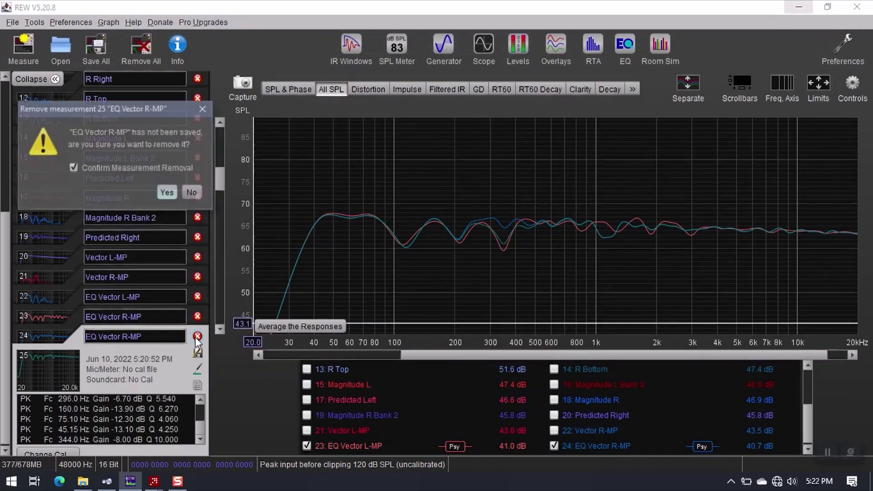
left_click(169, 200)
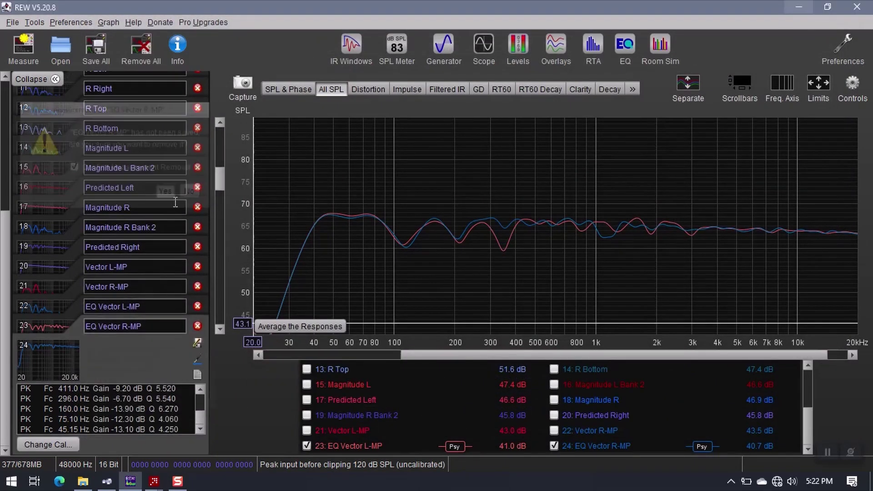
left_click(198, 327)
left_click(167, 200)
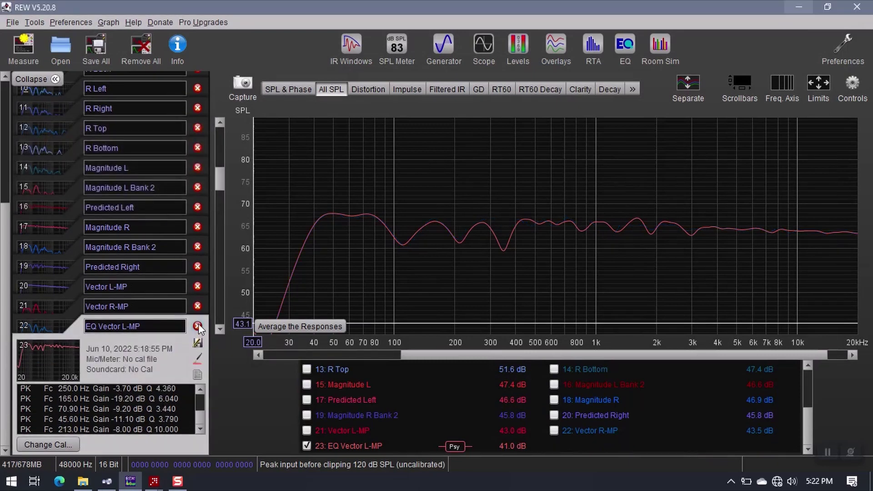
left_click(198, 327)
left_click(168, 201)
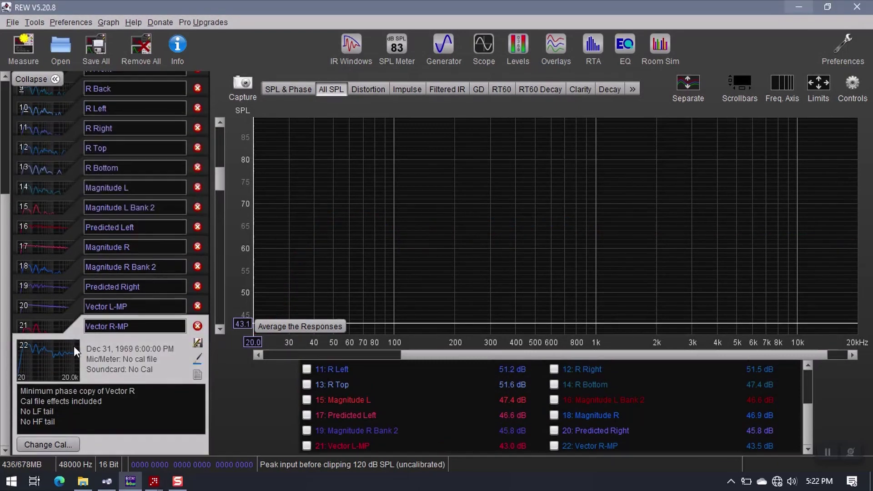
- Sort the Vector L-MP measurement's EQ filters in descending order by frequency and close the filter list
left_click(99, 309)
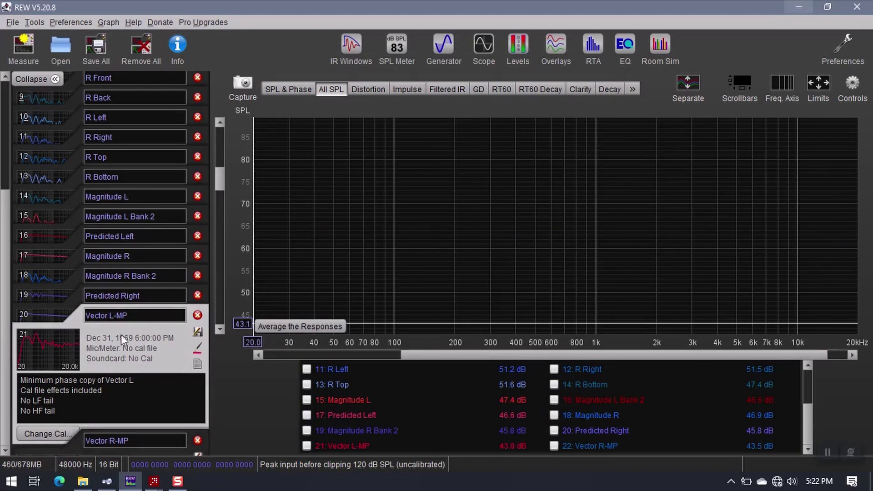
left_click(77, 439)
left_click(63, 342)
left_click(624, 58)
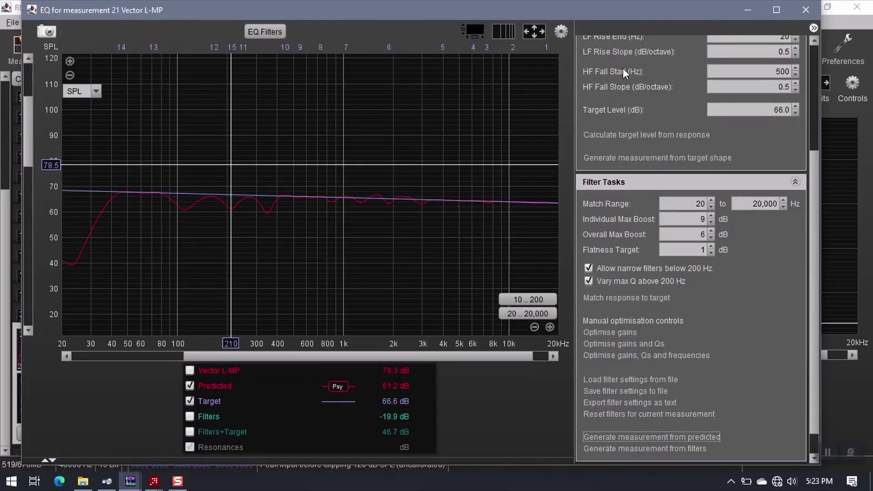
left_click(274, 34)
left_click(649, 95)
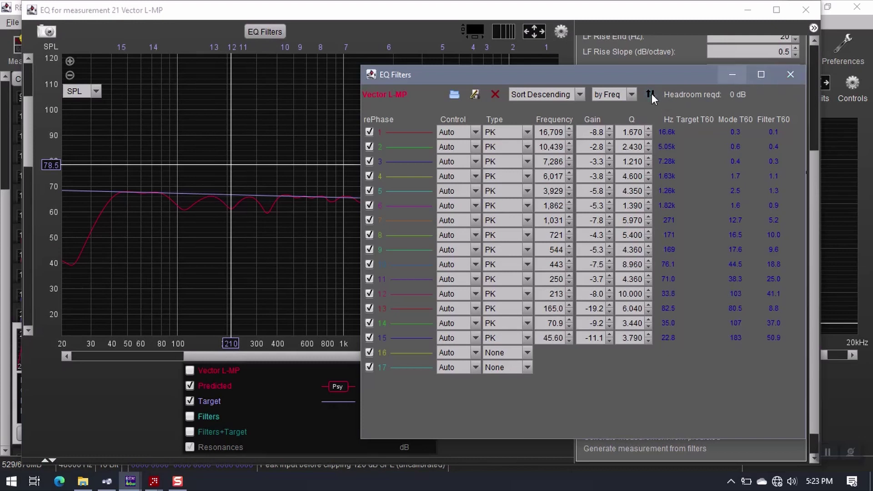
left_click(791, 73)
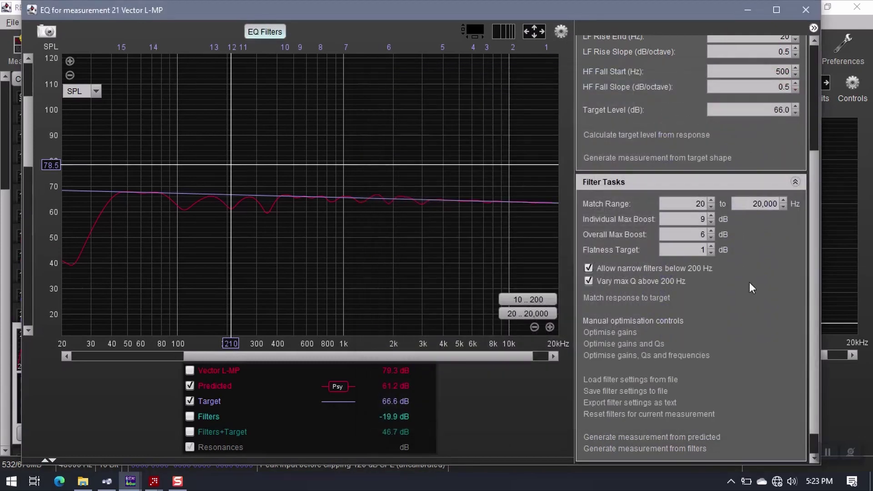
- Generate a new measurement from the predicted Vector L-MP response and close its EQ window
scroll(814, 273, "down", 2)
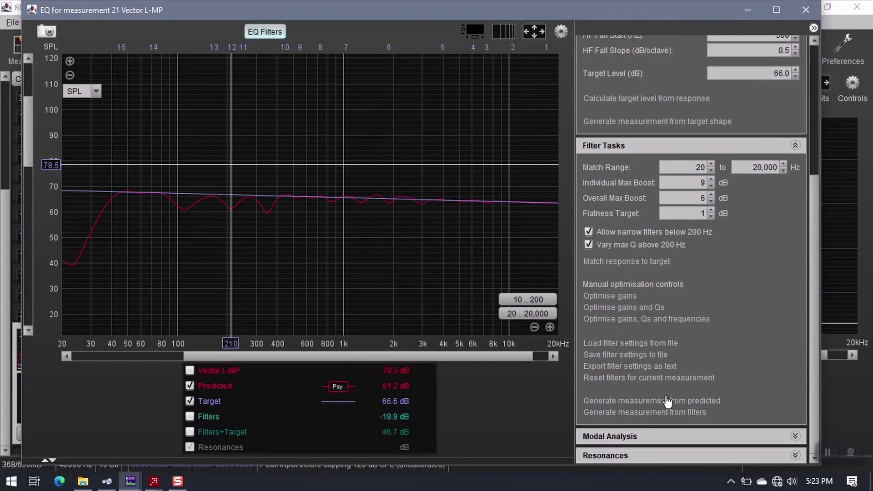
left_click(631, 401)
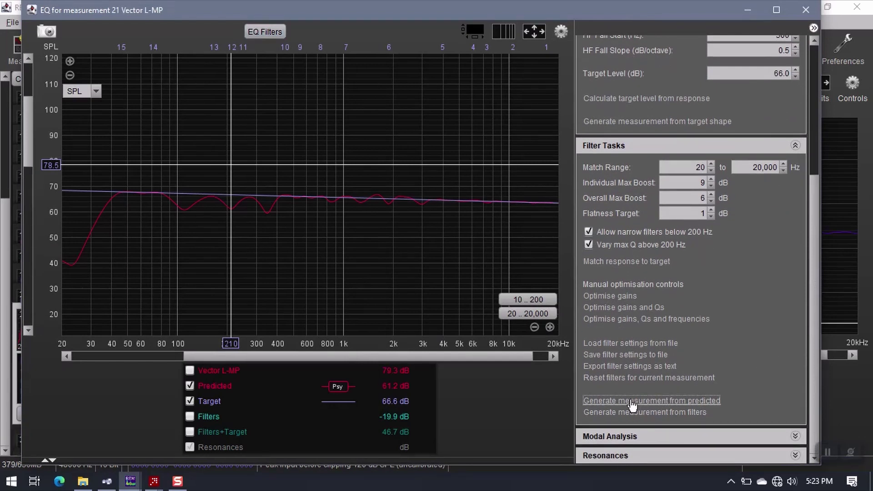
left_click(806, 12)
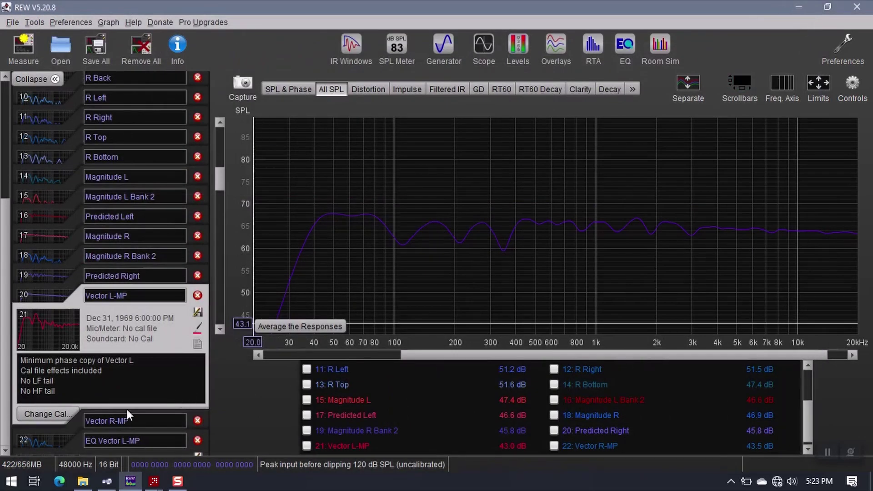
- Rename the new EQ Vector L-MP measurement to Predicted Vector L-MP and set its trace colour to red
left_click(68, 448)
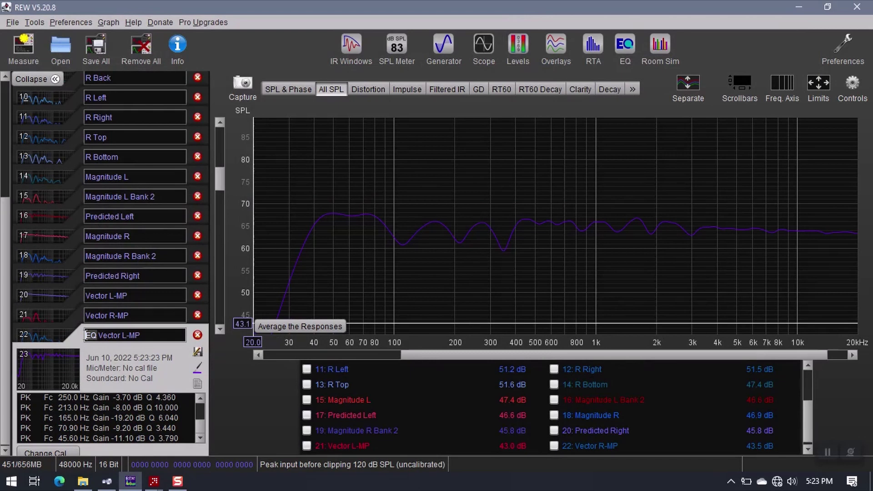
type("Predicted")
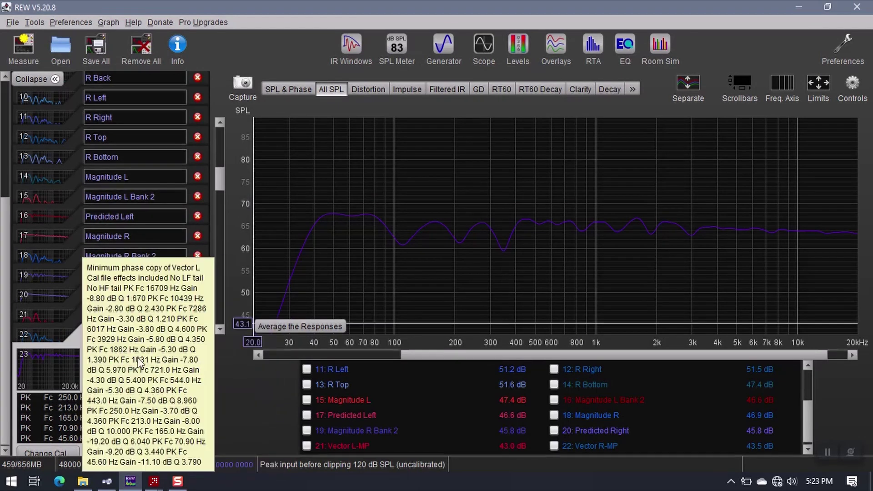
scroll(101, 374, "down", 1)
left_click(198, 361)
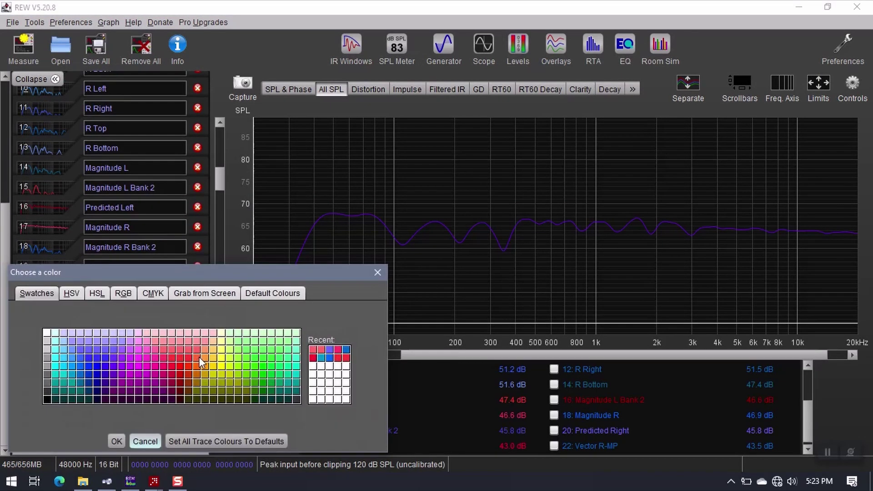
left_click(172, 366)
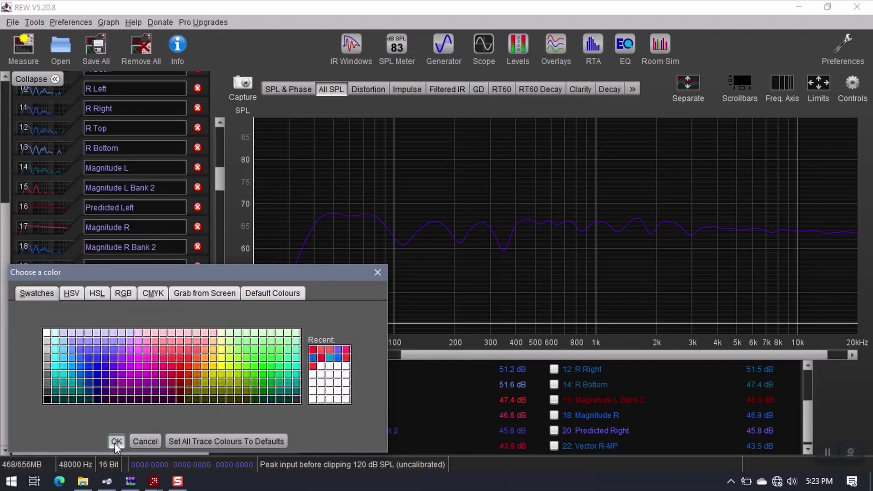
left_click(116, 442)
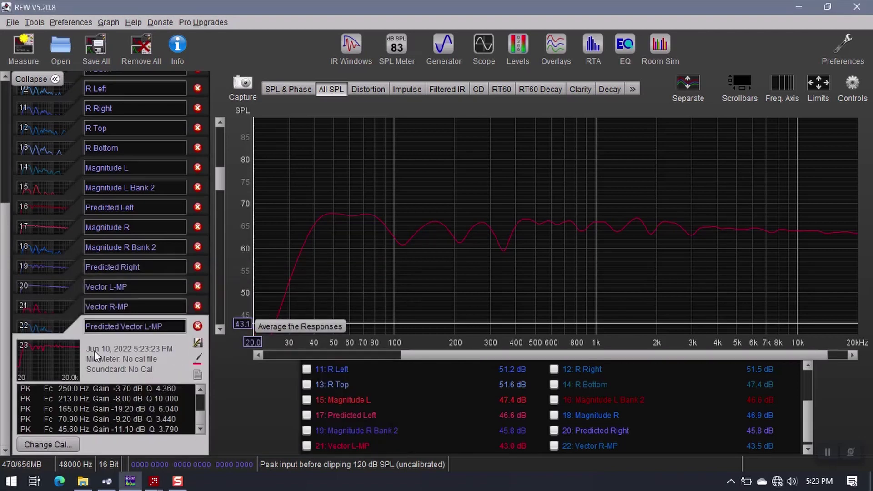
- Generate a measurement from the predicted response of Vector R-MP and close its EQ window
left_click(64, 327)
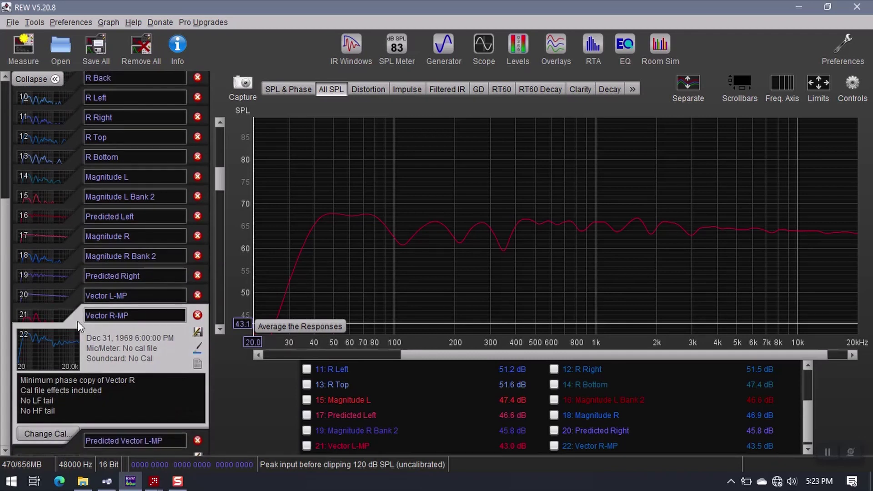
left_click(626, 45)
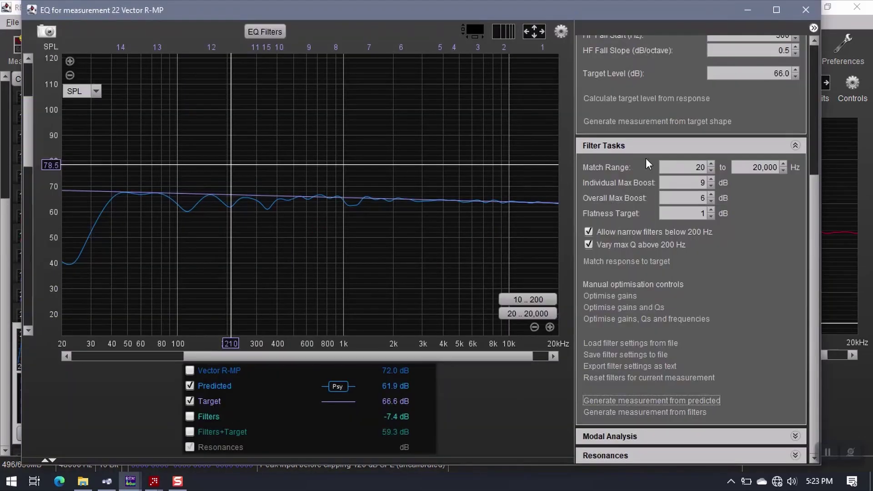
left_click(644, 404)
left_click(809, 18)
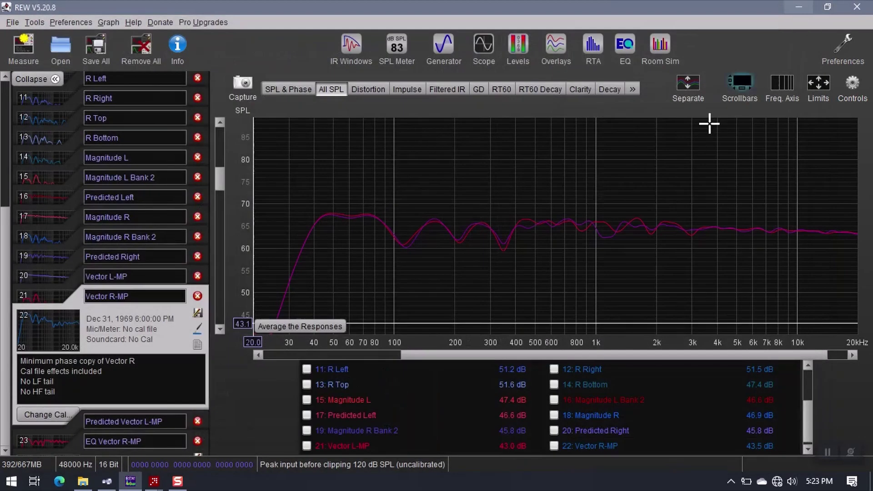
- Rename the new EQ Vector R-MP measurement to Predicted Vector R-MP and set its trace colour to blue
left_click(98, 443)
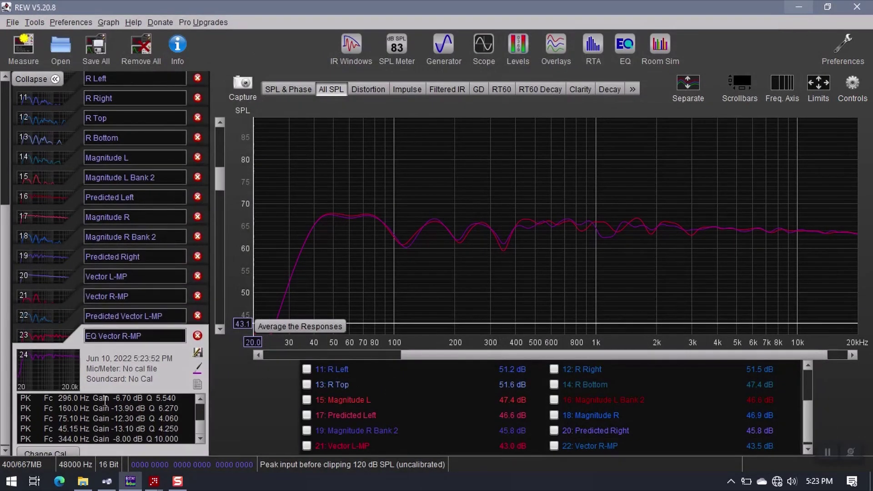
left_click(90, 336)
type("Predicted")
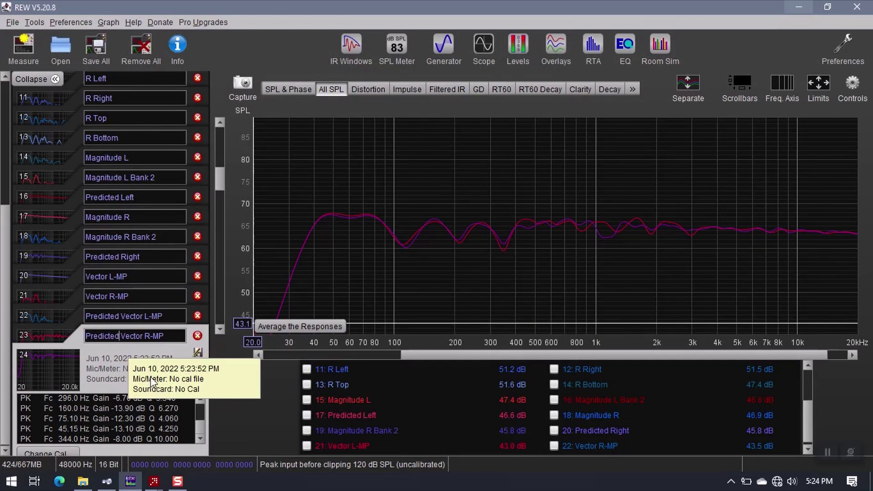
scroll(74, 375, "down", 1)
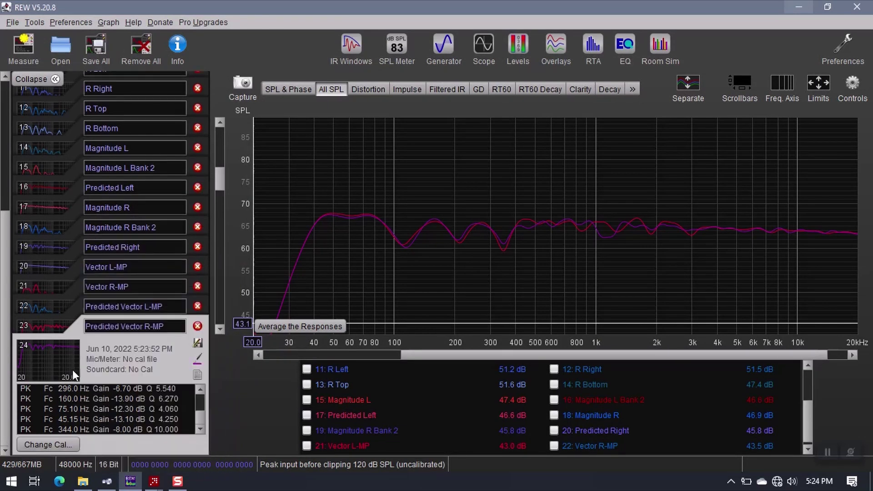
left_click(198, 360)
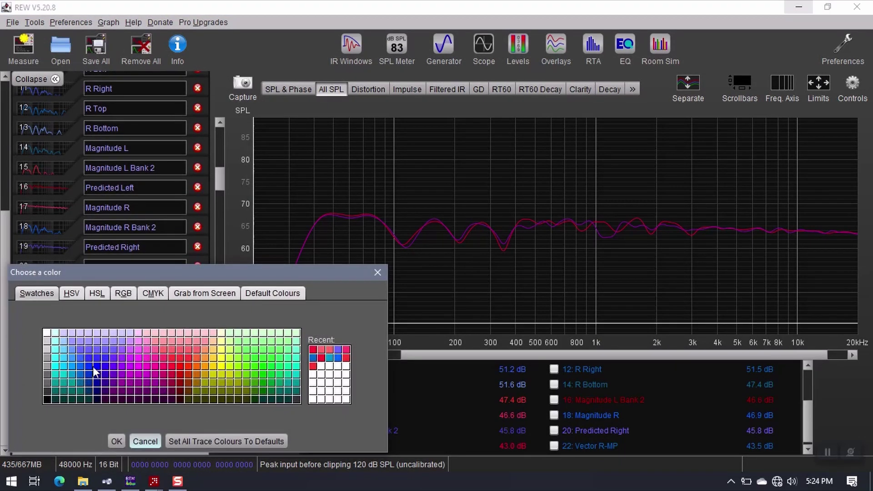
left_click(106, 354)
left_click(117, 442)
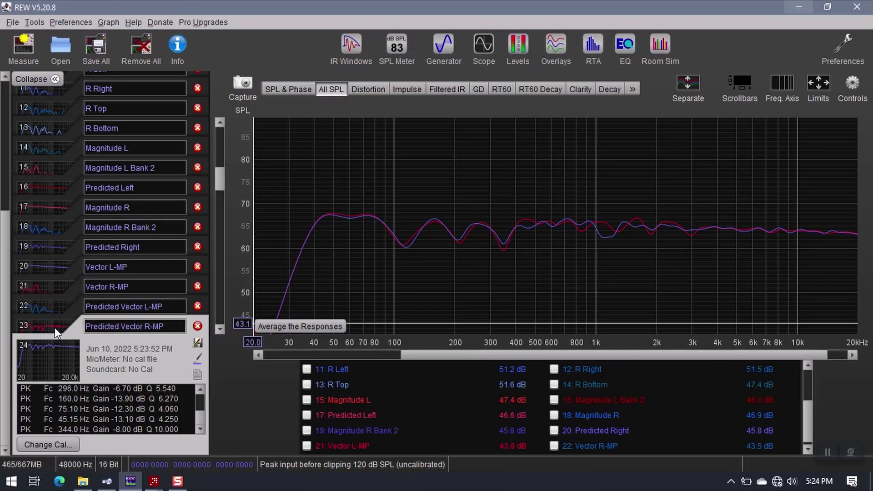
- Select the Predicted Vector L-MP measurement and open Measurement actions for it in the All SPL graph
mouse_move(56, 333)
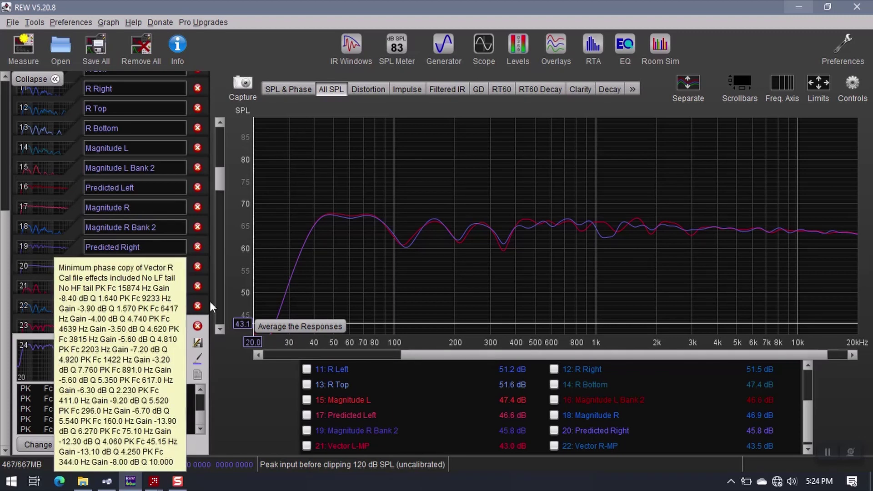
mouse_move(34, 354)
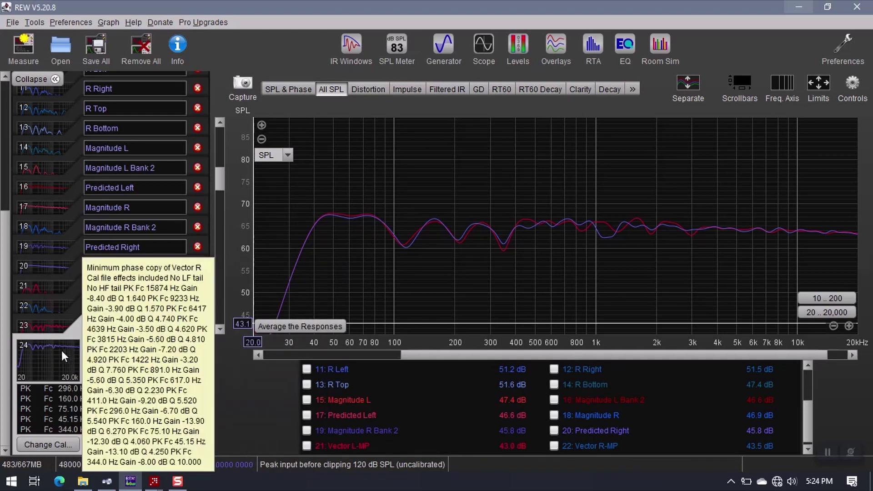
left_click(50, 324)
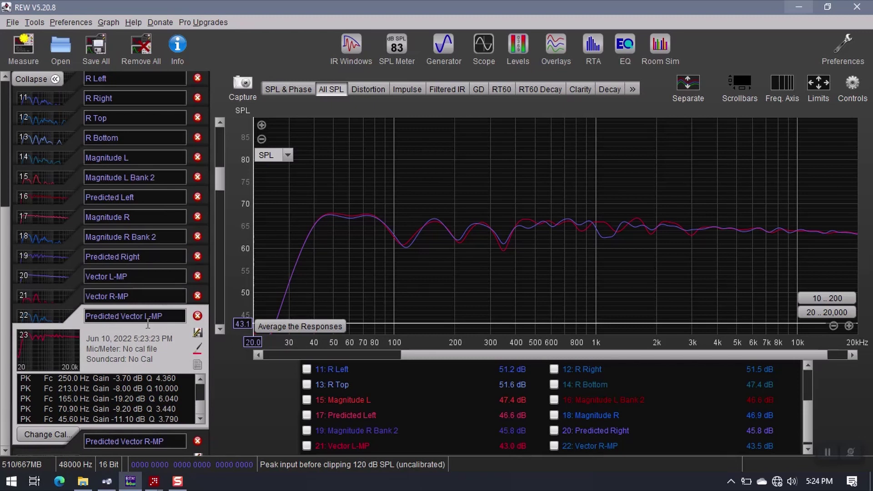
left_click(853, 85)
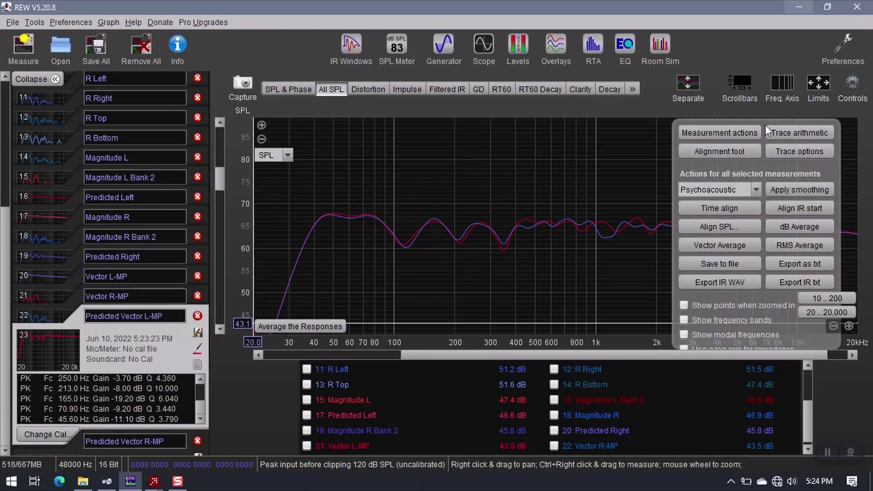
left_click(718, 132)
left_click_drag(561, 212, 616, 194)
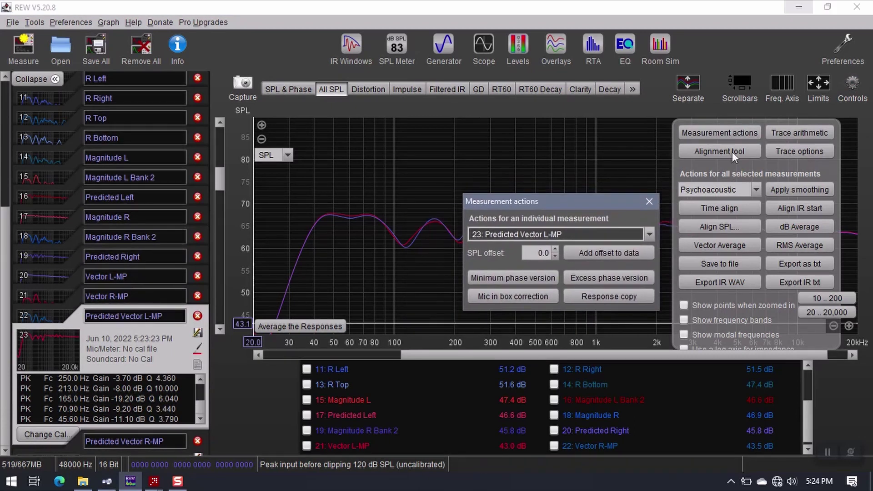
- Check the SPL & Phase and Impulse graph controls for Predicted Vector L-MP, and return to its Measurement actions in All SPL
left_click(286, 86)
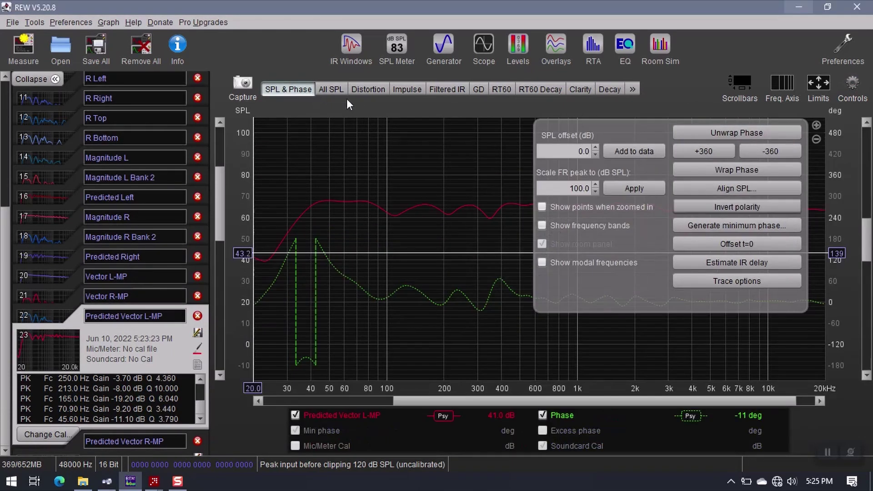
left_click(412, 90)
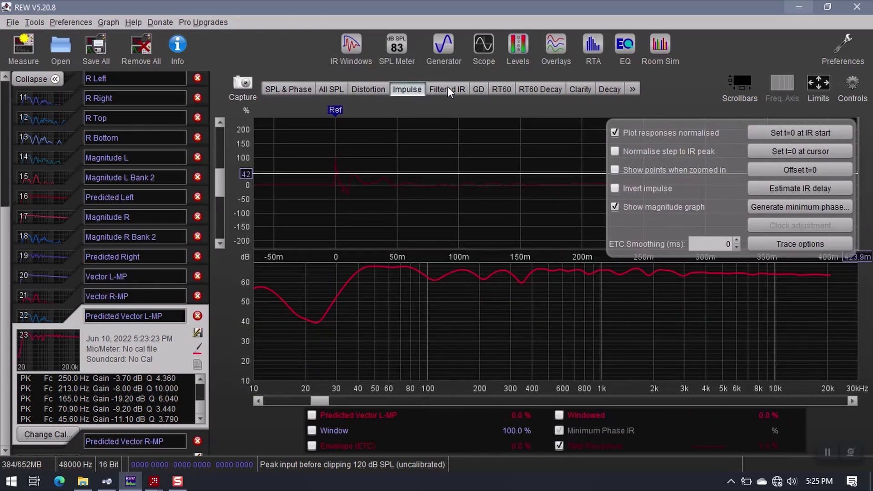
left_click(328, 89)
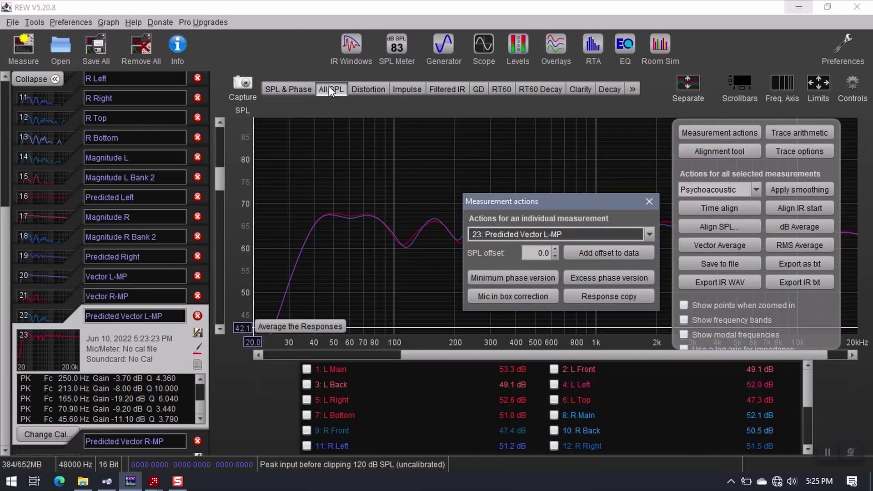
left_click_drag(558, 206, 548, 200)
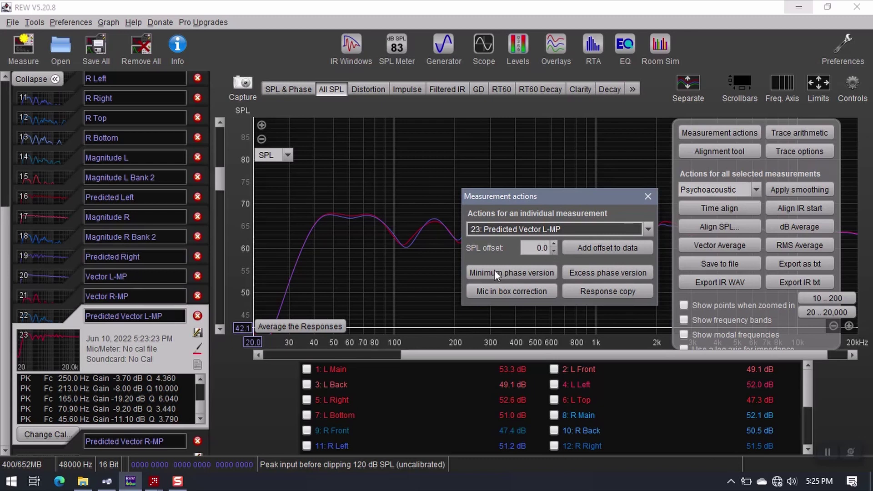
- Make excess phase copies of Predicted Vector L-MP and Predicted Vector R-MP with cal file effects included and no LF or HF tail
left_click(621, 274)
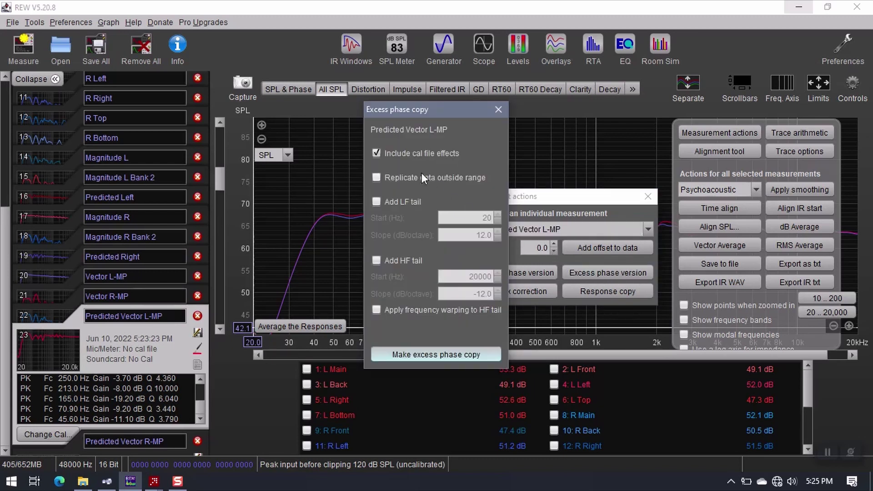
left_click(433, 354)
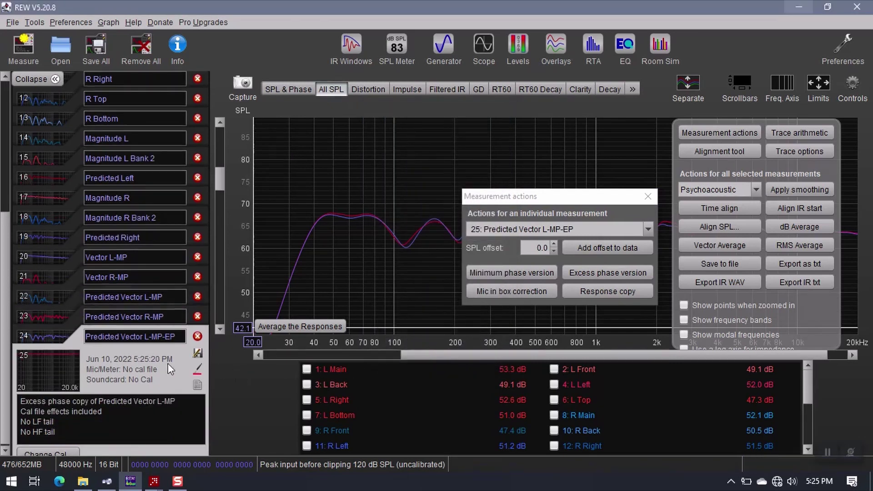
left_click(45, 335)
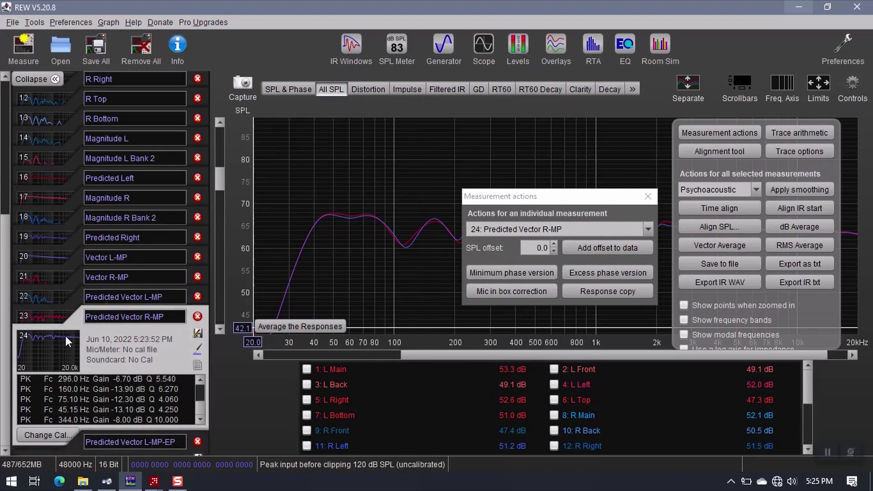
left_click(591, 272)
left_click(427, 357)
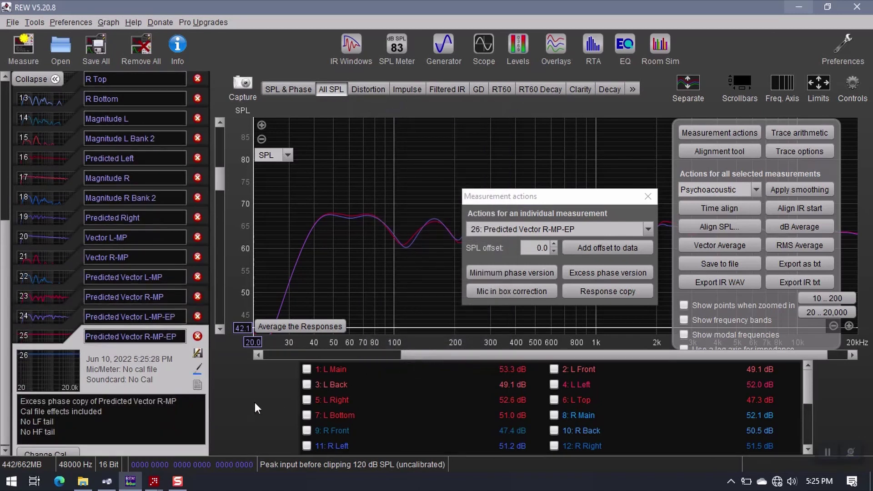
left_click(176, 318)
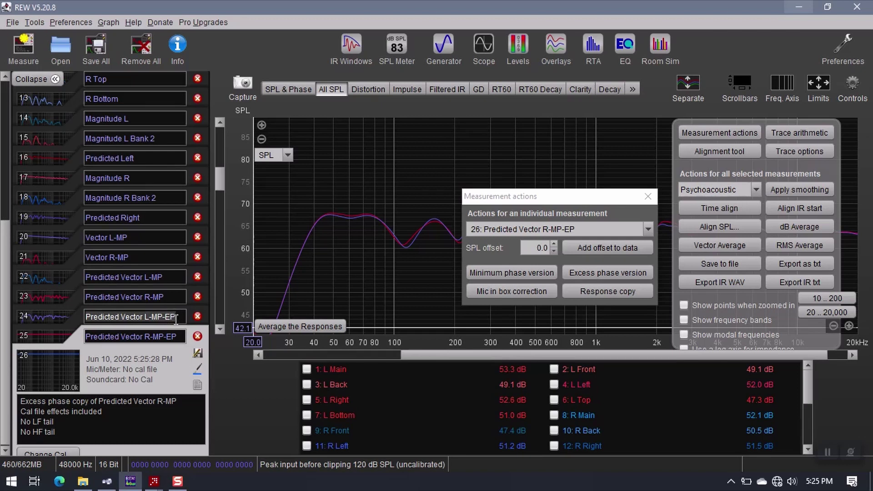
left_click(129, 336)
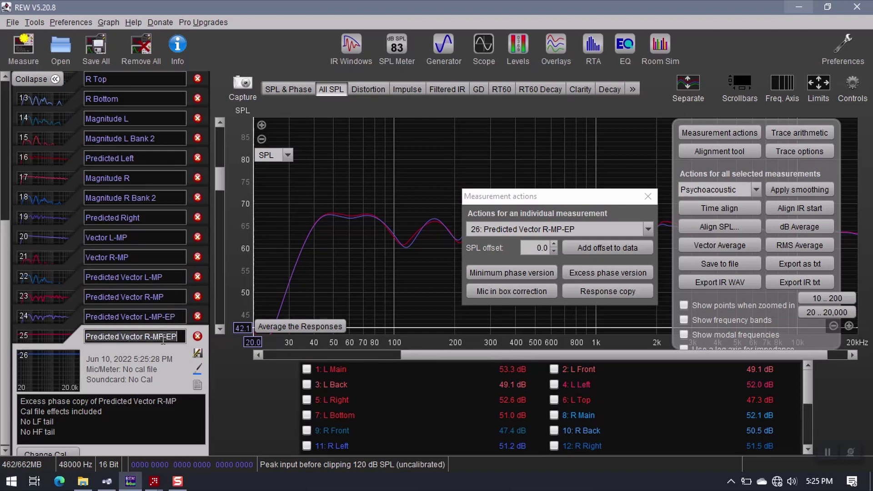
scroll(52, 372, "down", 1)
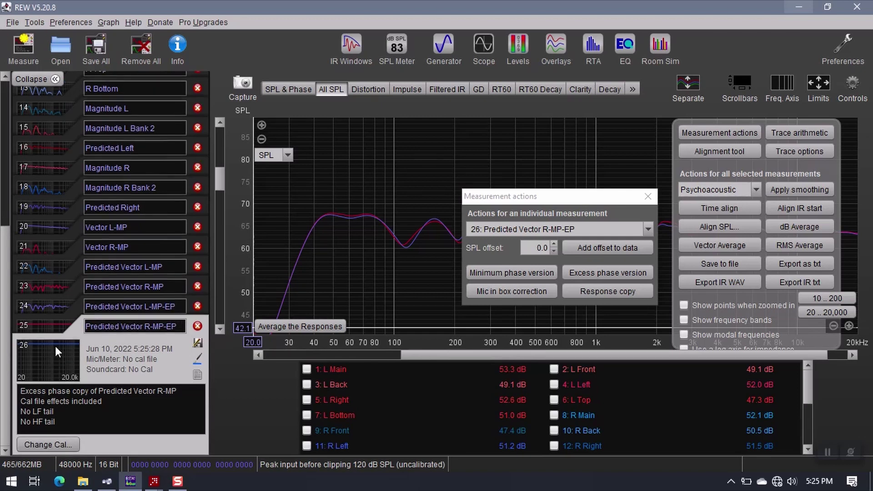
left_click(50, 327)
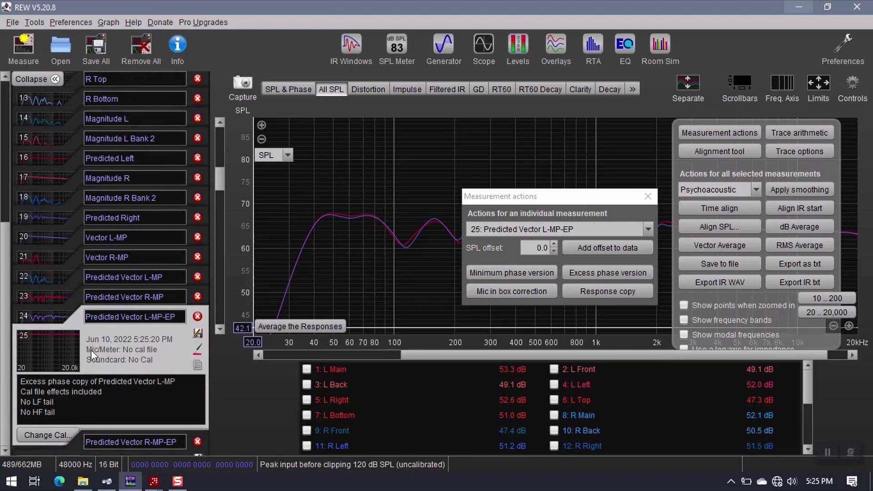
left_click(77, 444)
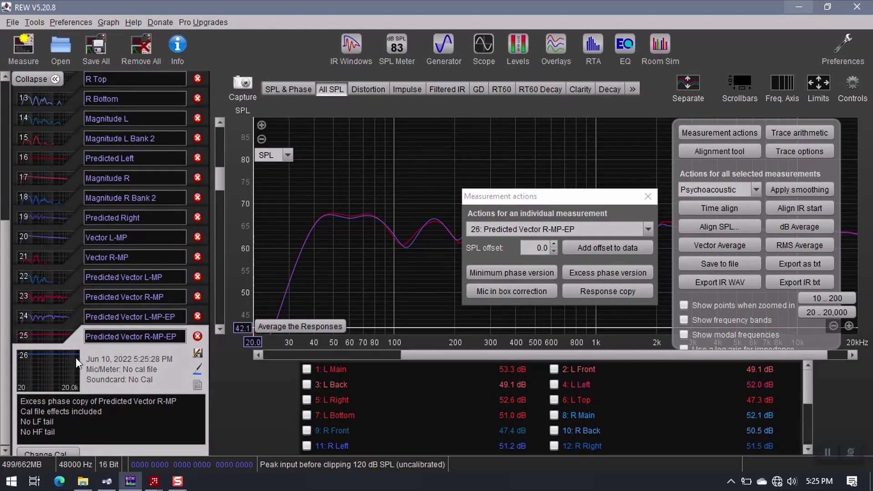
- Make minimum phase copies of Predicted Vector L-MP-EP and Predicted Vector R-MP-EP with cal file effects included and no tails
left_click(54, 335)
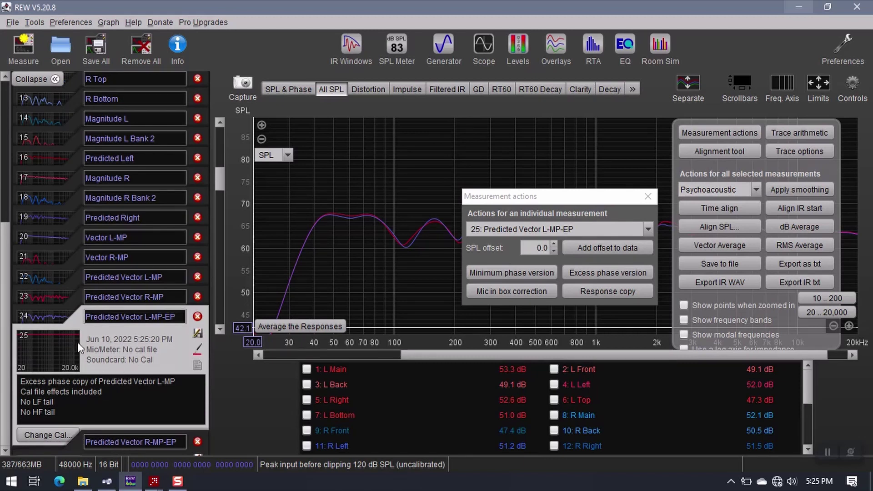
left_click(484, 273)
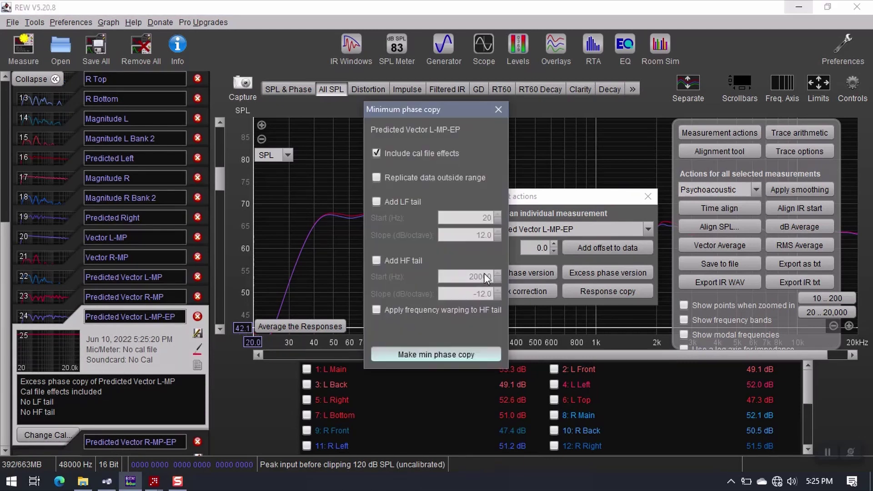
left_click(419, 354)
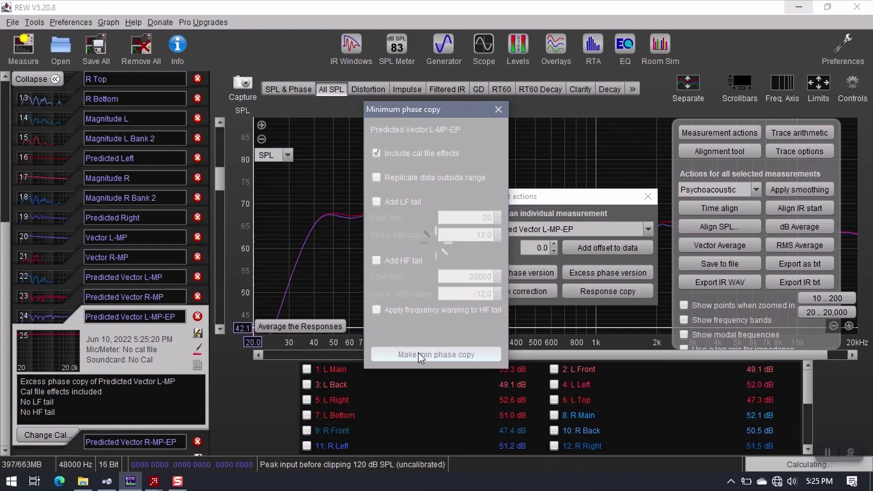
left_click(53, 335)
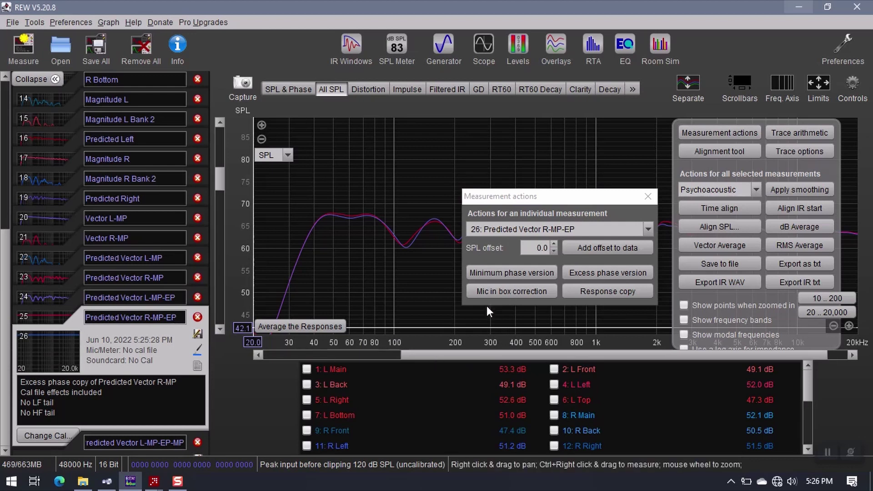
left_click(483, 273)
left_click(413, 354)
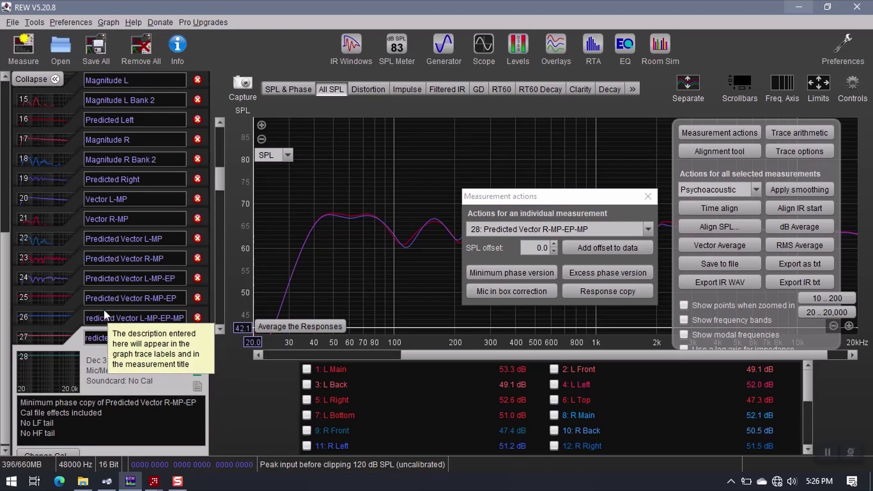
- Set the trace colour of the Predicted Vector R-MP-EP-MP measurement to blue
left_click(171, 279)
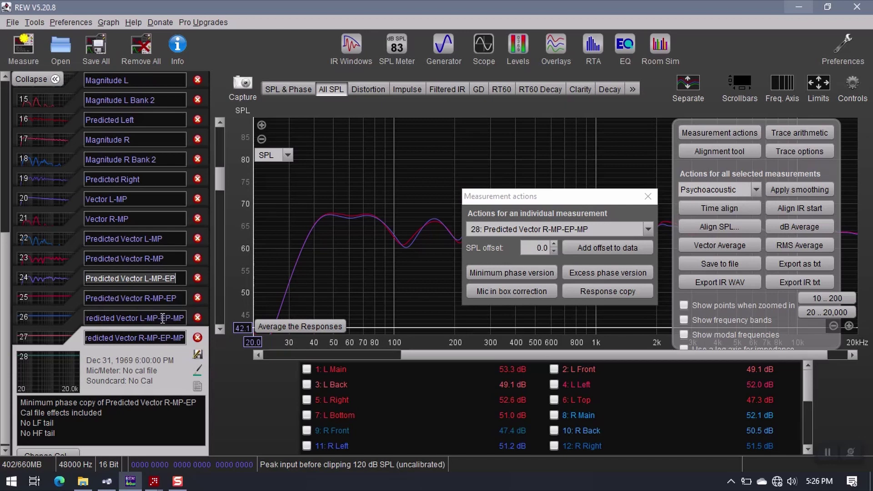
left_click(182, 317)
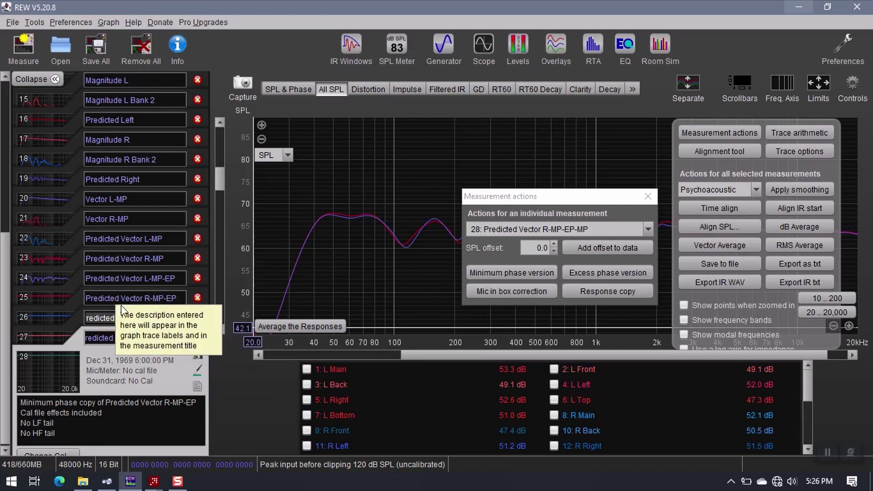
scroll(62, 351, "down", 1)
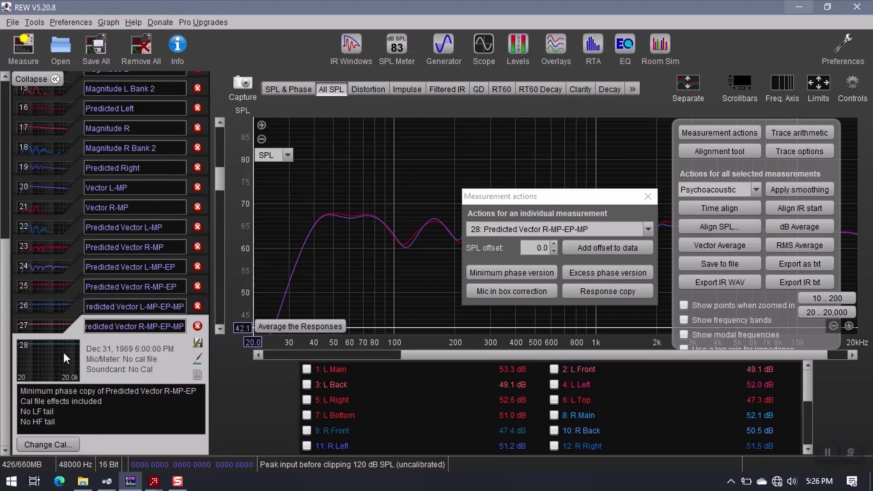
left_click(204, 360)
left_click(78, 375)
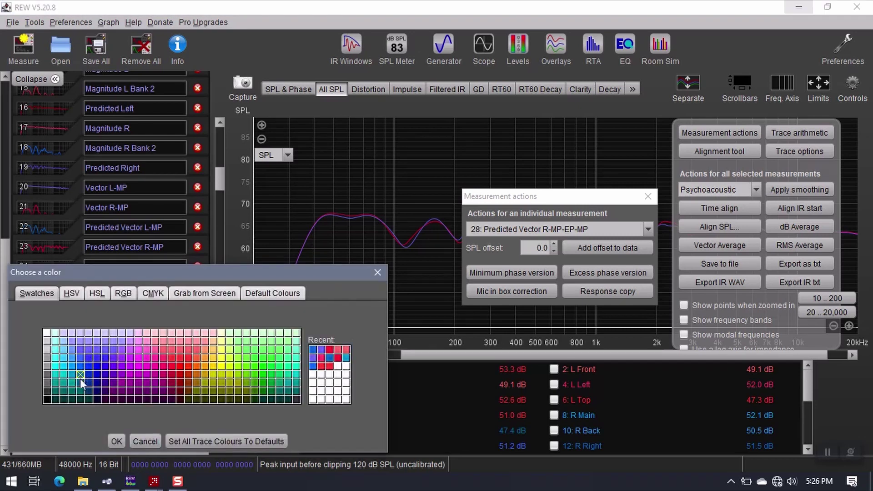
left_click(117, 441)
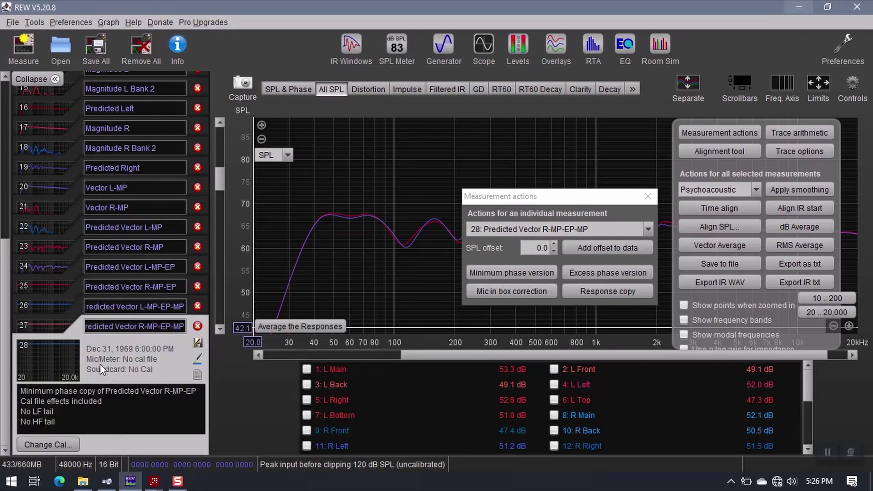
left_click(49, 320)
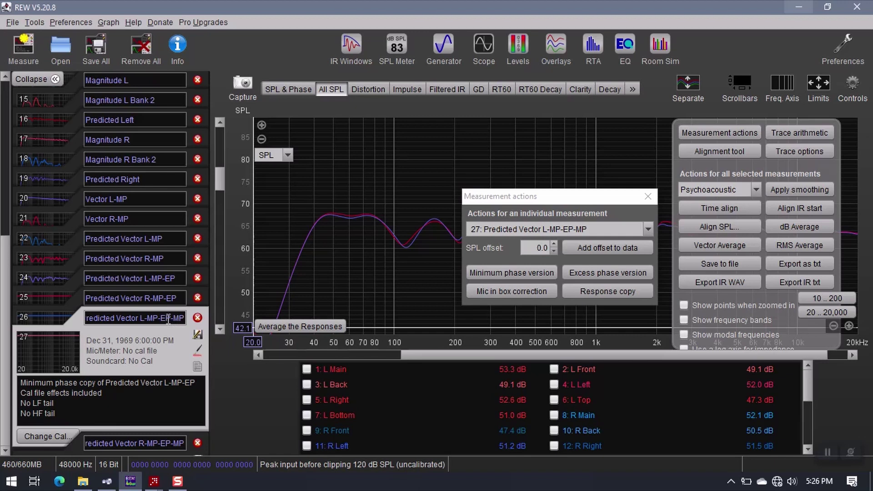
left_click(165, 318)
double_click(178, 318)
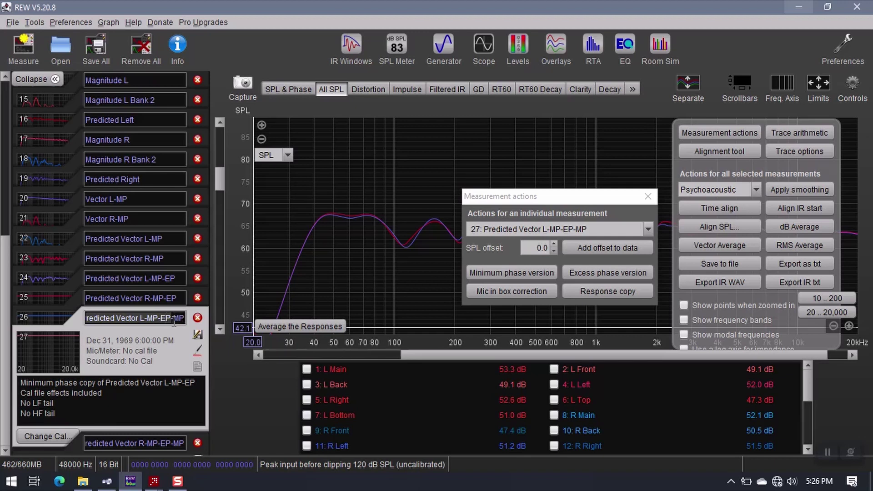
left_click_drag(99, 318, 153, 319)
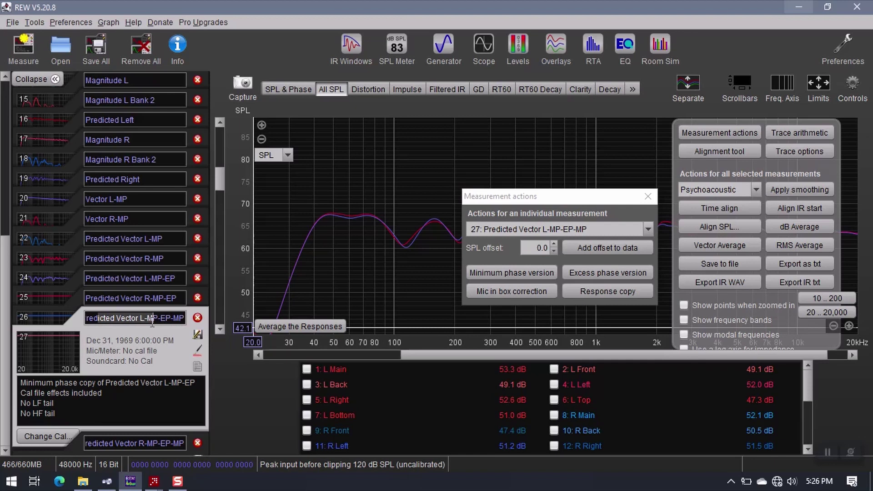
left_click(80, 446)
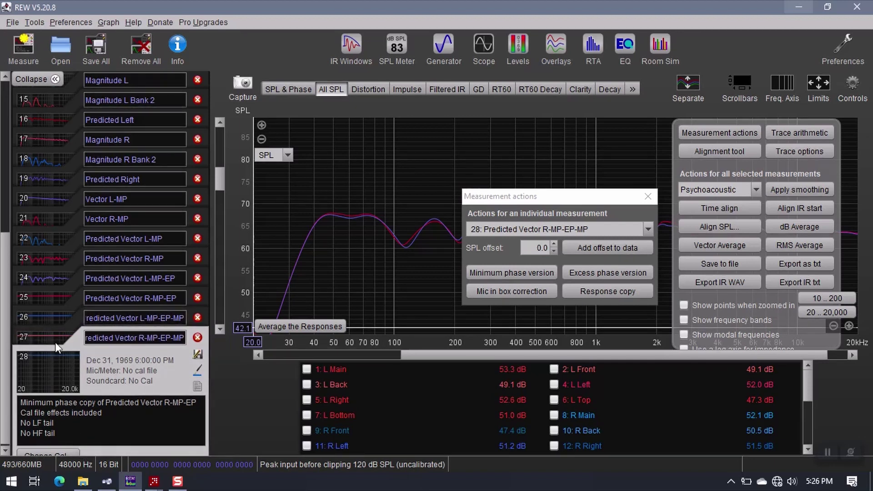
- Set up a text export of Predicted Vector L-MP-EP-MP using the measurement's range and resolution, no smoothing and REW export format
left_click(55, 335)
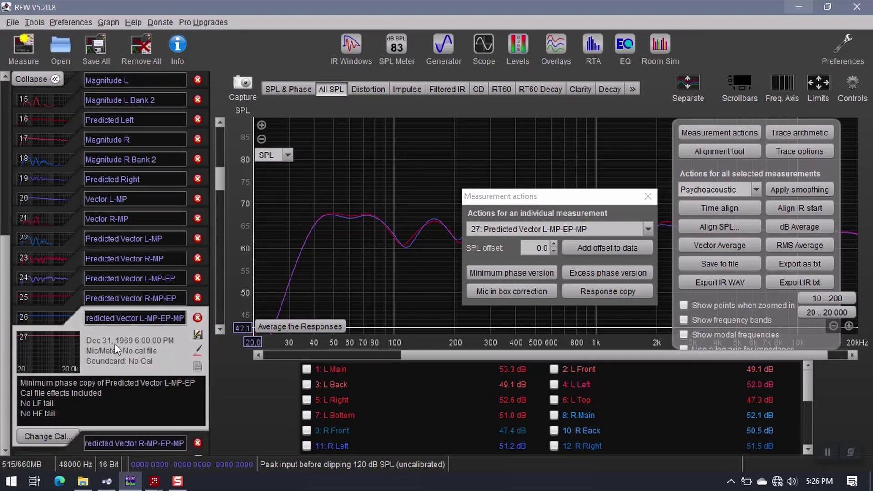
left_click(14, 22)
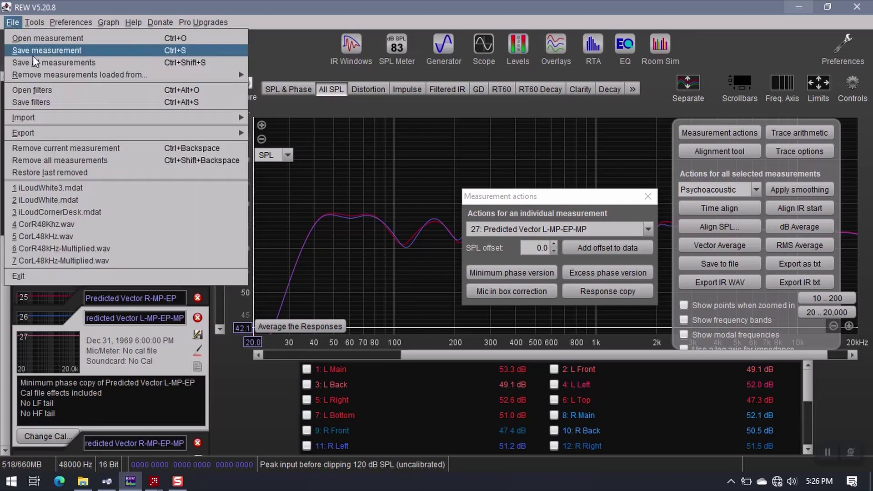
mouse_move(119, 122)
mouse_move(188, 131)
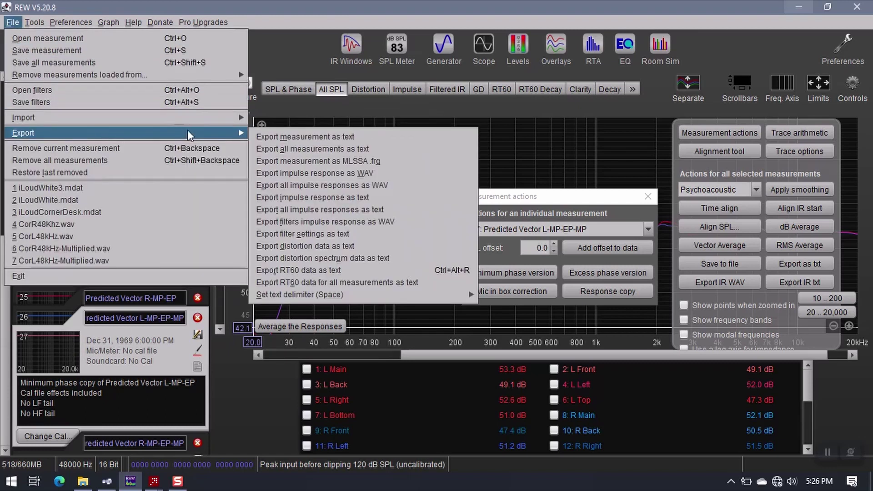
left_click(321, 137)
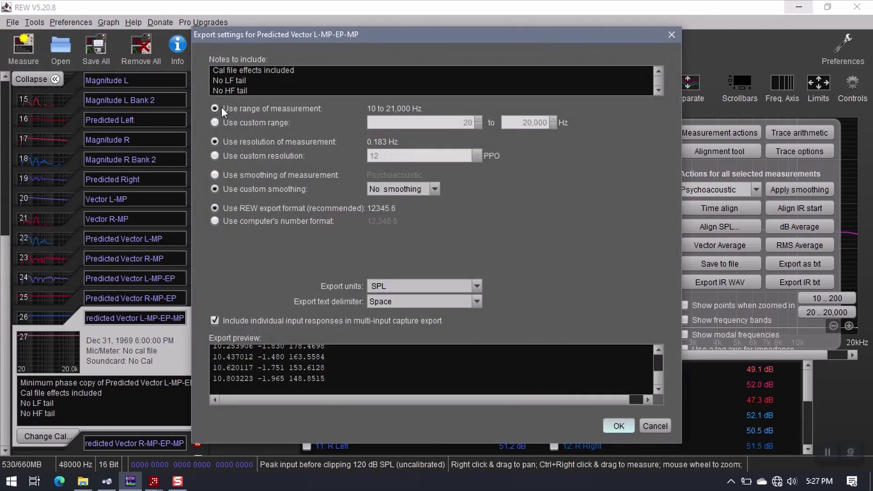
left_click(214, 142)
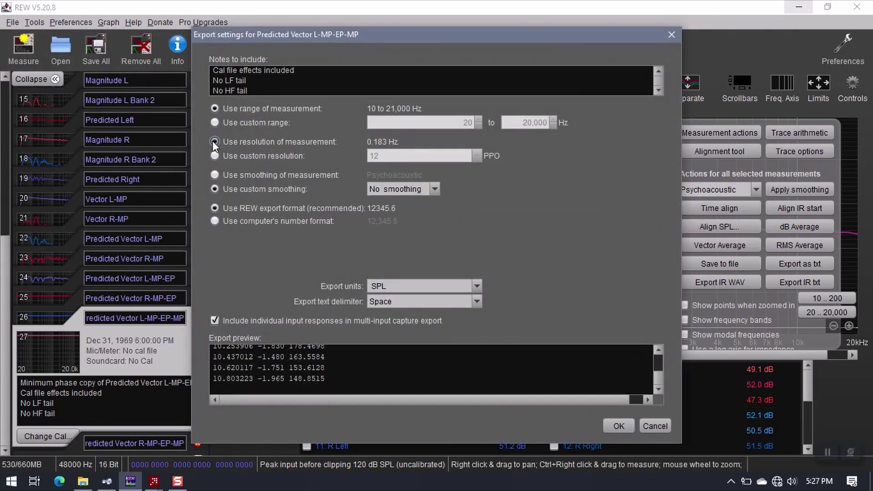
left_click(215, 108)
left_click(215, 209)
left_click_drag(402, 34, 653, 51)
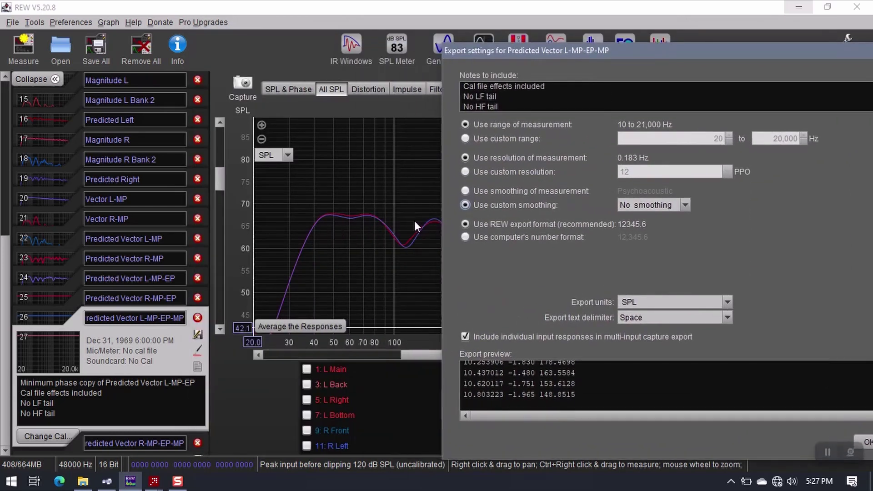
left_click_drag(560, 50, 258, 33)
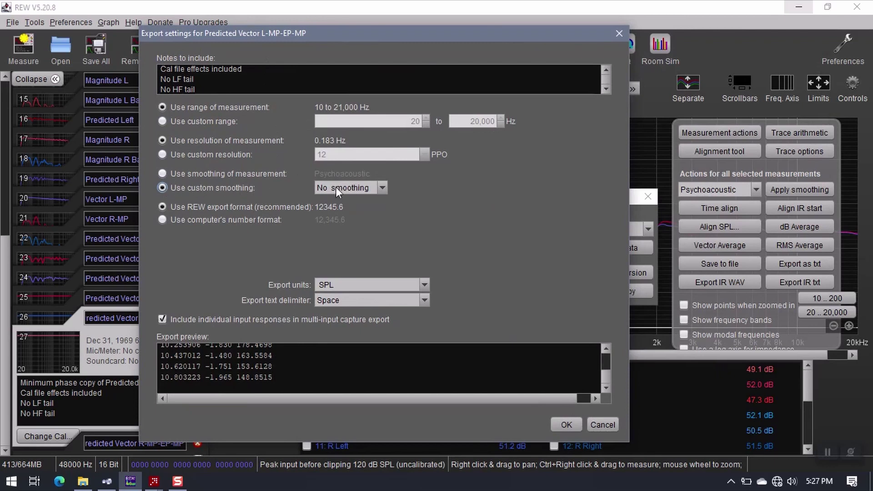
left_click(565, 425)
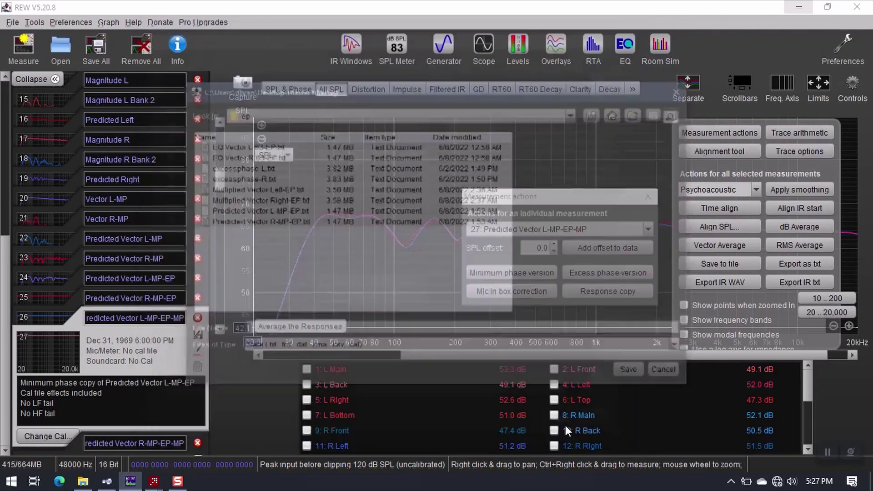
- Create a new folder named Excess Phase inside the Tutorial 3 folder for the exported text file
double_click(230, 198)
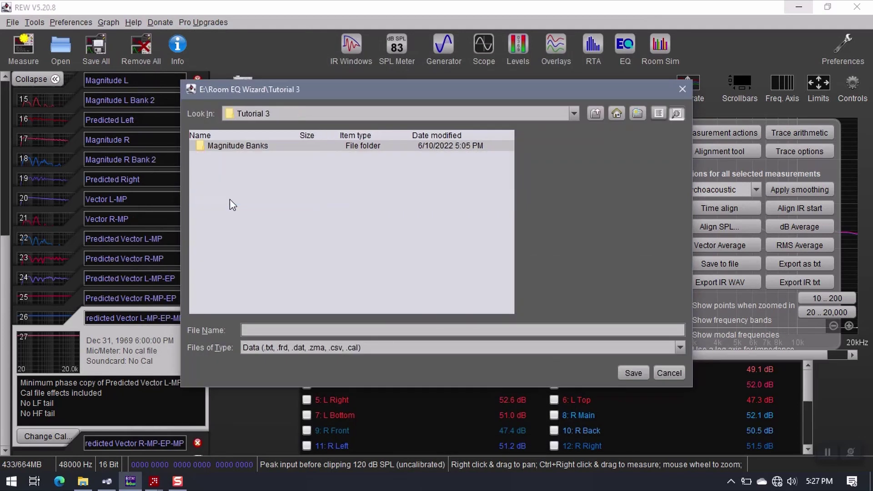
left_click(636, 114)
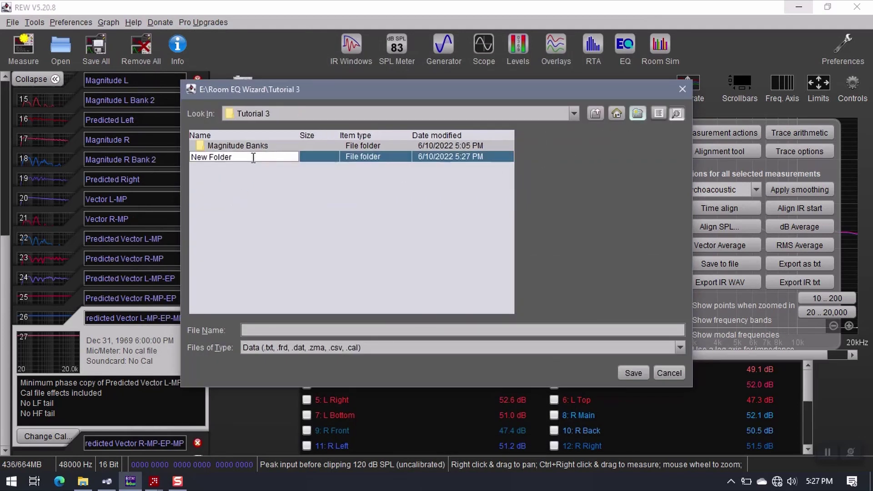
left_click_drag(240, 158, 191, 159)
type("Excess")
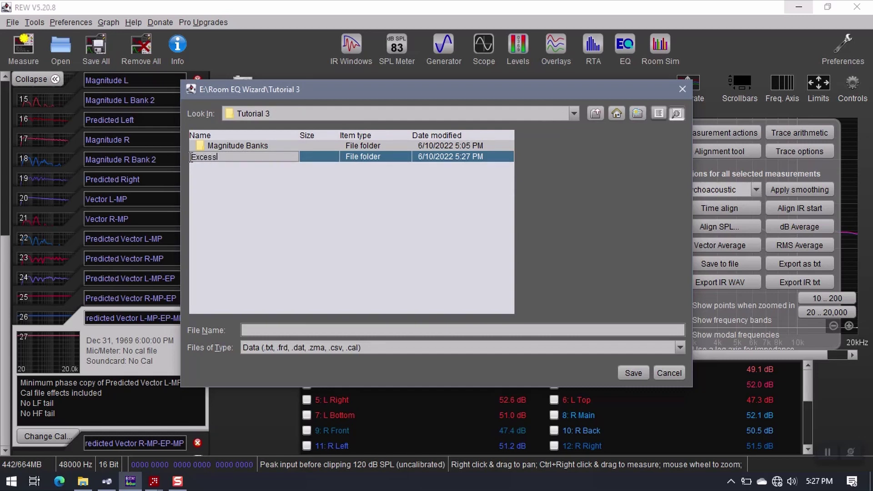
type(" Phase")
key("Return")
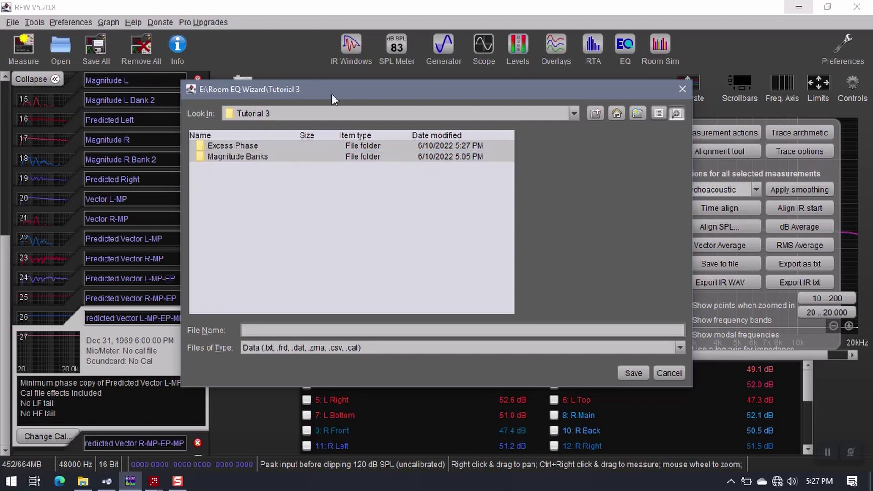
- Save the left minimum phase text export as ExcessPhase-MP_Left inside the Excess Phase folder
left_click_drag(340, 90, 373, 103)
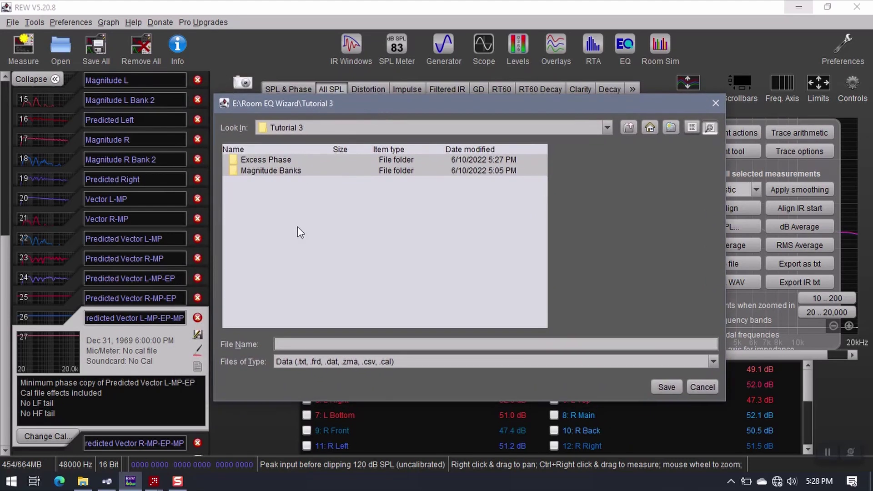
left_click(275, 161)
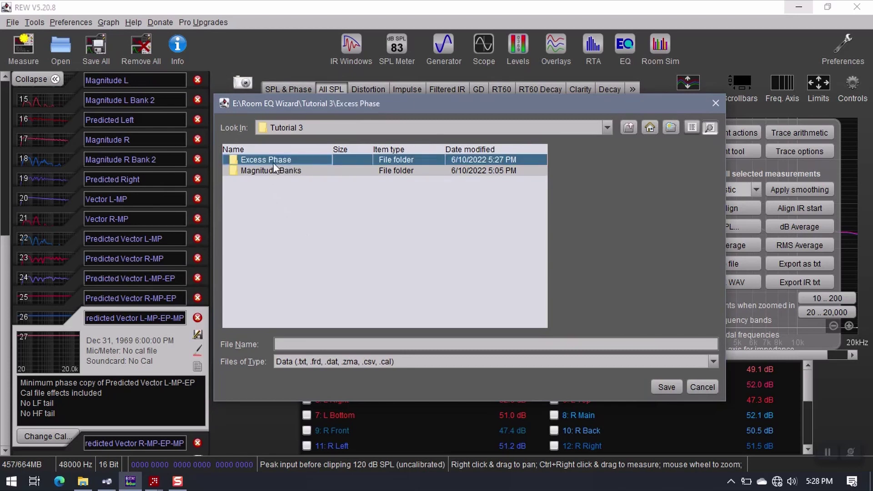
double_click(275, 162)
left_click(321, 344)
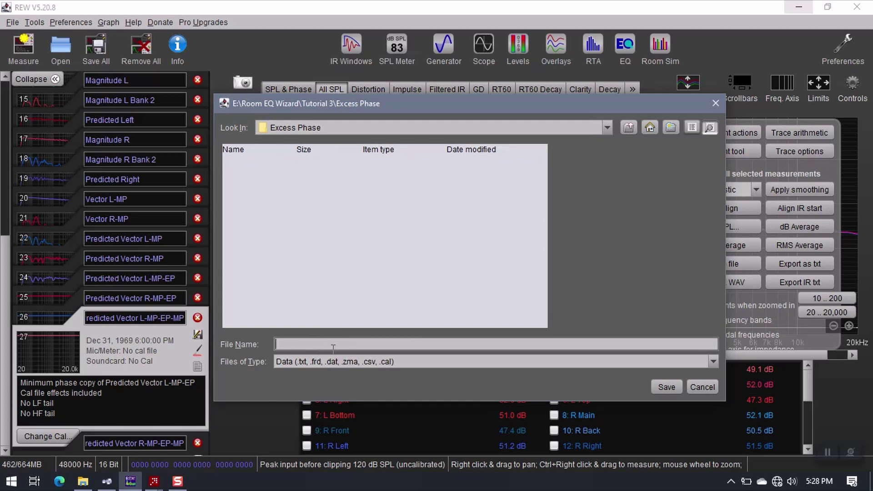
type("ExcessPhase-MP_Left")
key("Return")
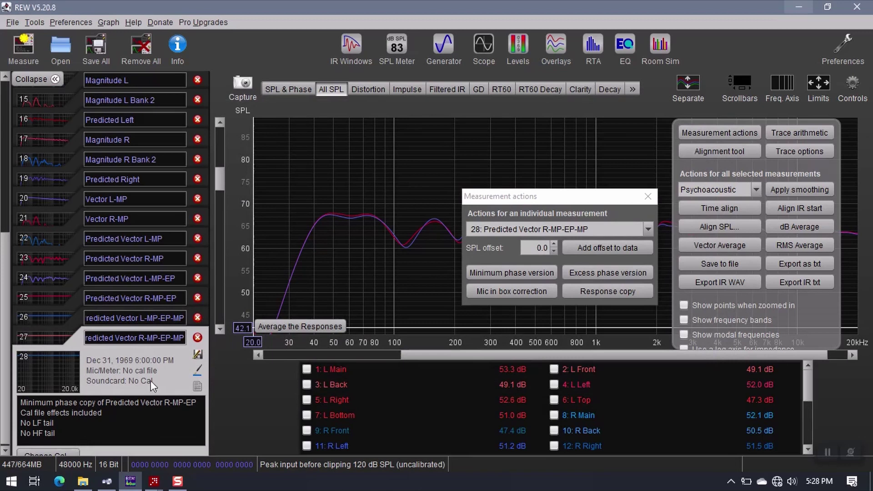
- Set up a text export of Predicted Vector R-MP-EP-MP using the measurement's range and resolution, no smoothing and REW export format
left_click(10, 24)
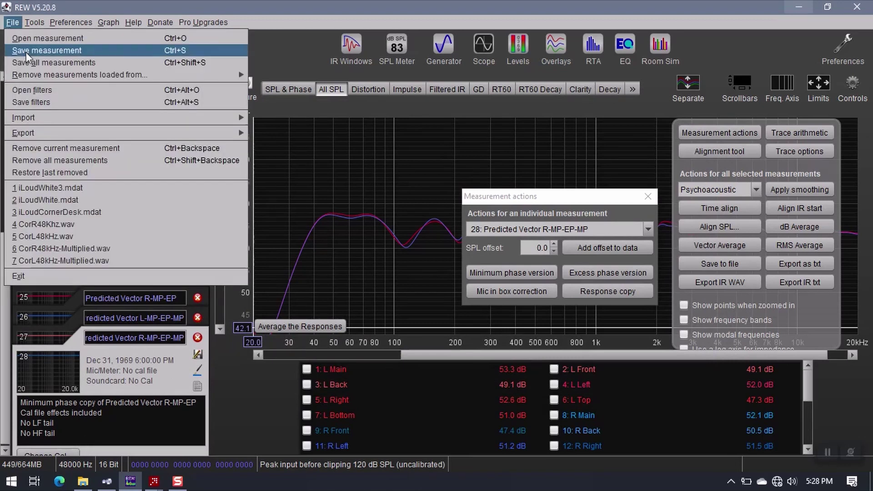
mouse_move(125, 133)
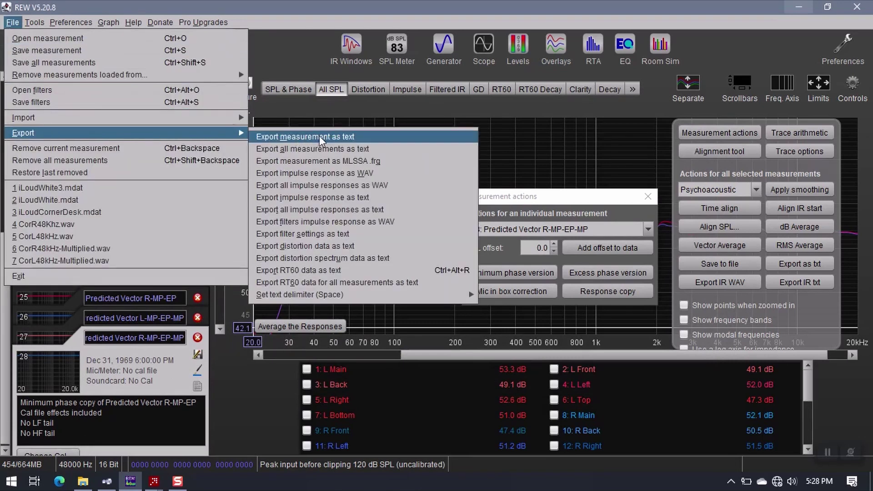
left_click(340, 136)
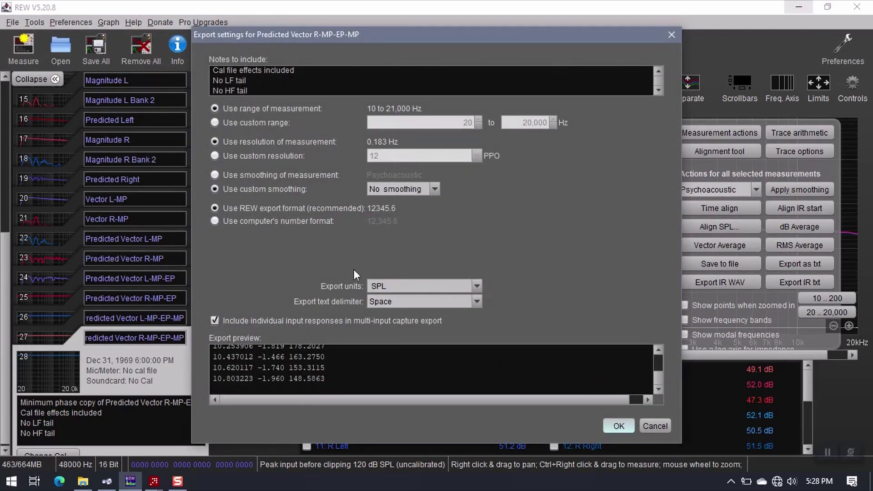
left_click(619, 426)
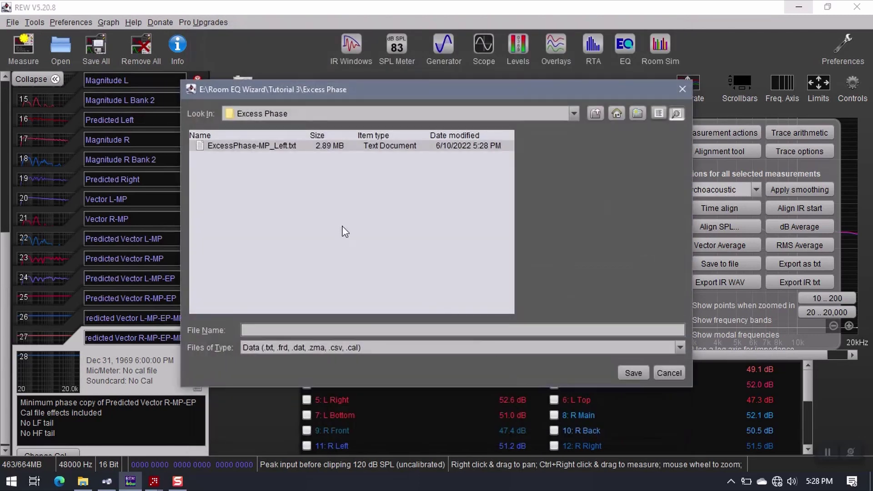
- Reuse the ExcessPhase-MP_Left.txt file name for the right channel's export and remove the word Left from it
left_click(263, 146)
left_click(312, 330)
key("BackSpace")
key("Delete")
key("Delete")
key("Delete")
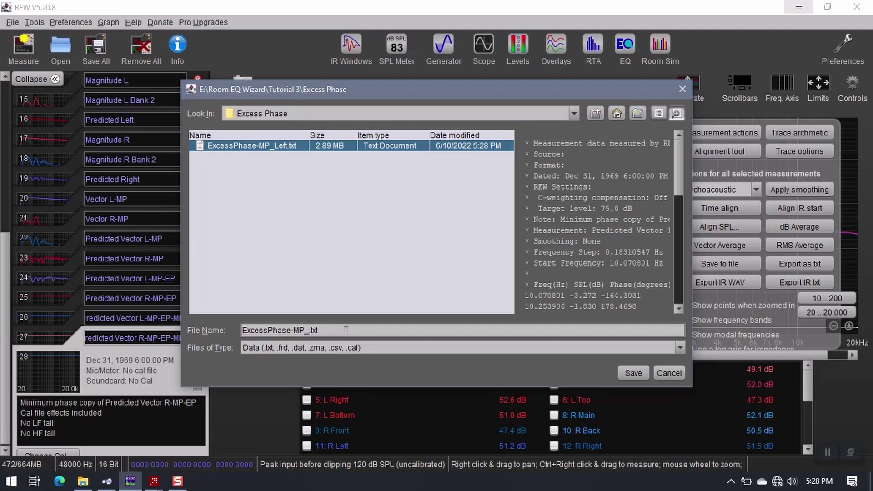